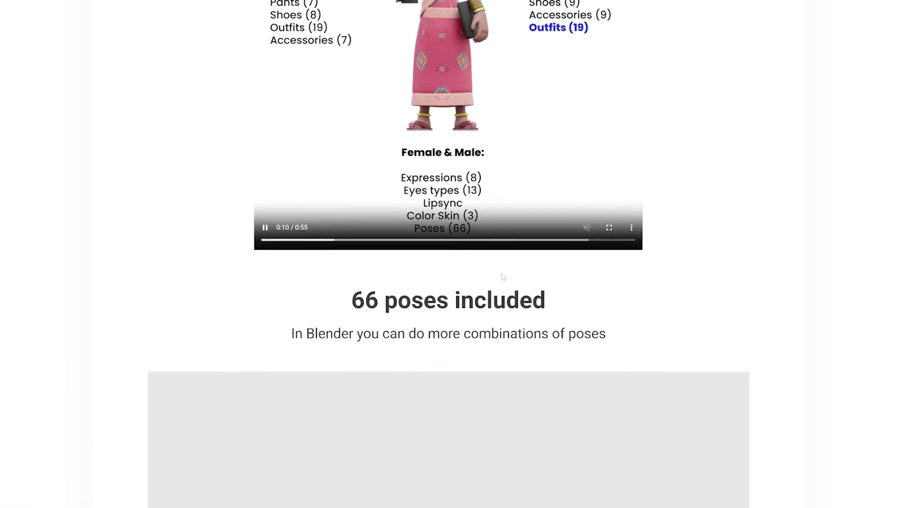
- Browse the character pack's product page through the included poses, super characters and Blender Generator sections
scroll(564, 243, down, 12)
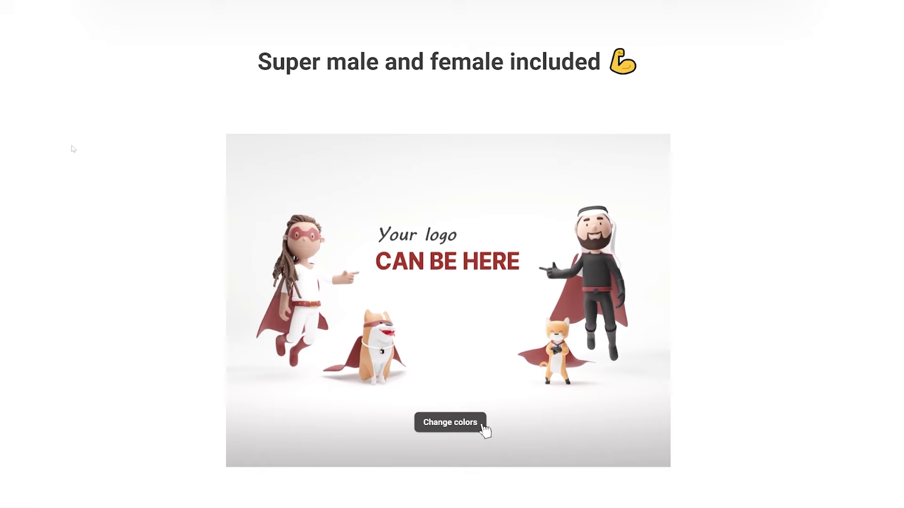
scroll(80, 151, down, 6)
scroll(94, 156, down, 6)
scroll(155, 153, up, 1)
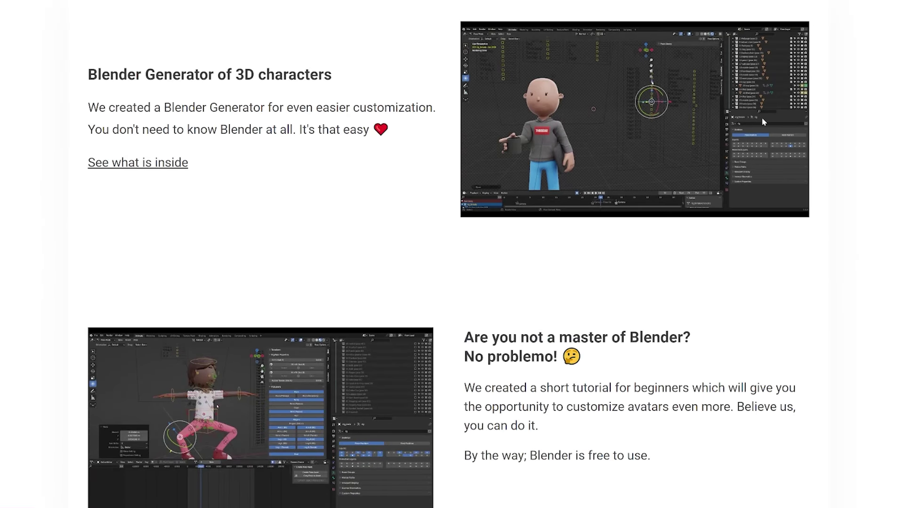
scroll(156, 153, down, 4)
scroll(535, 185, down, 5)
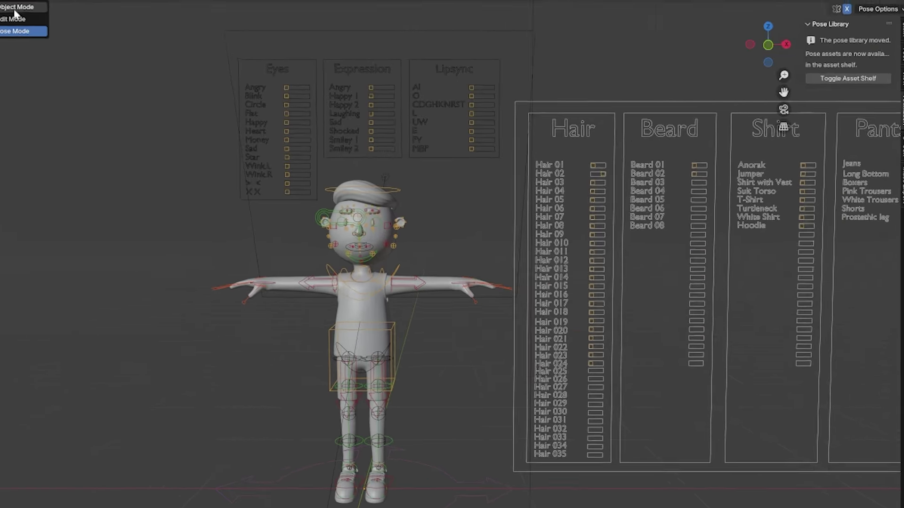
- Switch the scene from Pose Mode to Object Mode and activate the Select Box tool
click(73, 27)
click(17, 52)
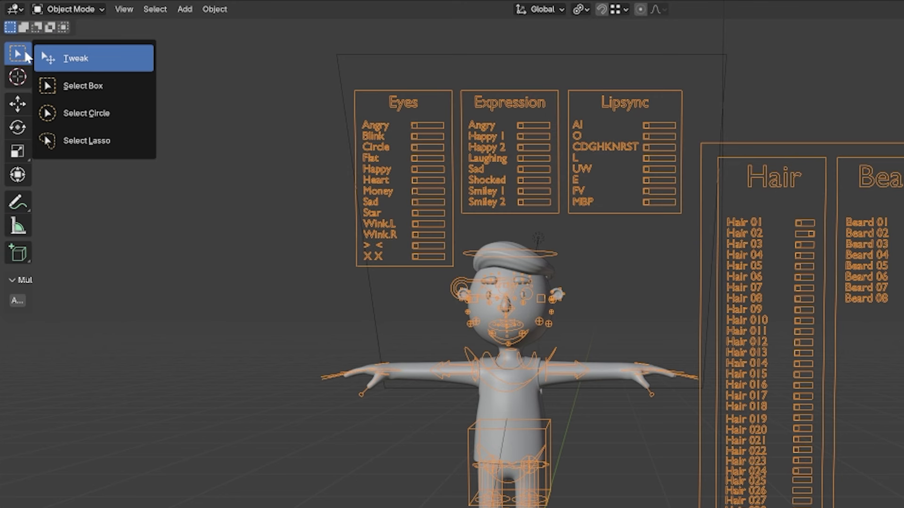
click(19, 57)
click(19, 57)
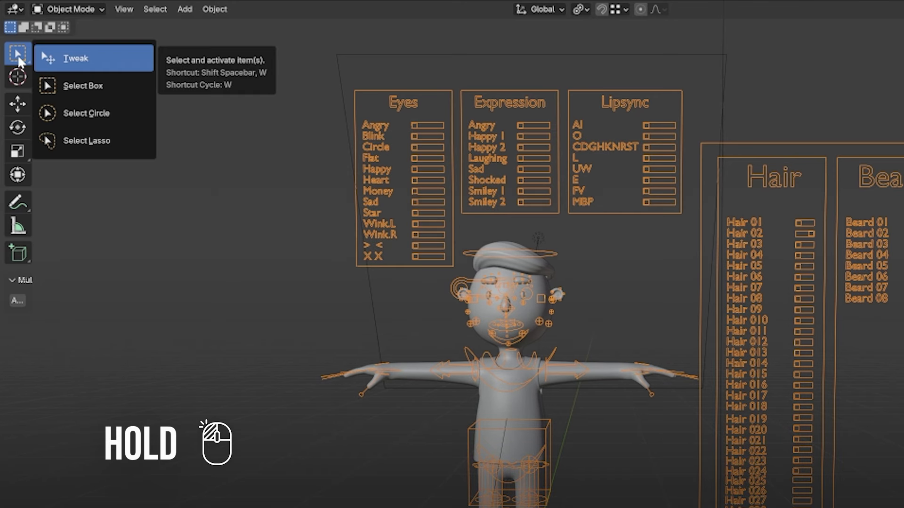
drag(19, 59, 61, 84)
- Box-select the character with its rig, clear the selection, and select everything in the scene
drag(211, 169, 481, 495)
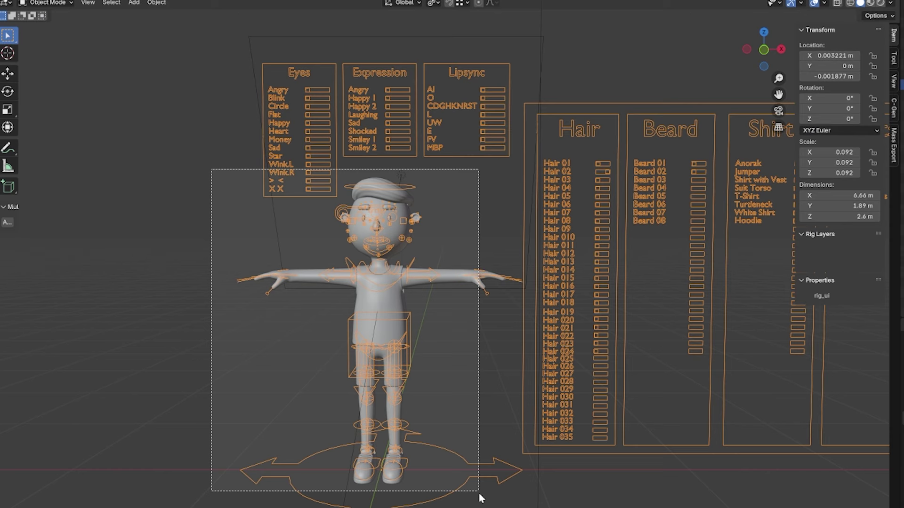
click(481, 404)
key(a)
- Exclude the Camera and Lights Primary collections from the scene
middle_drag(248, 175, 586, 188)
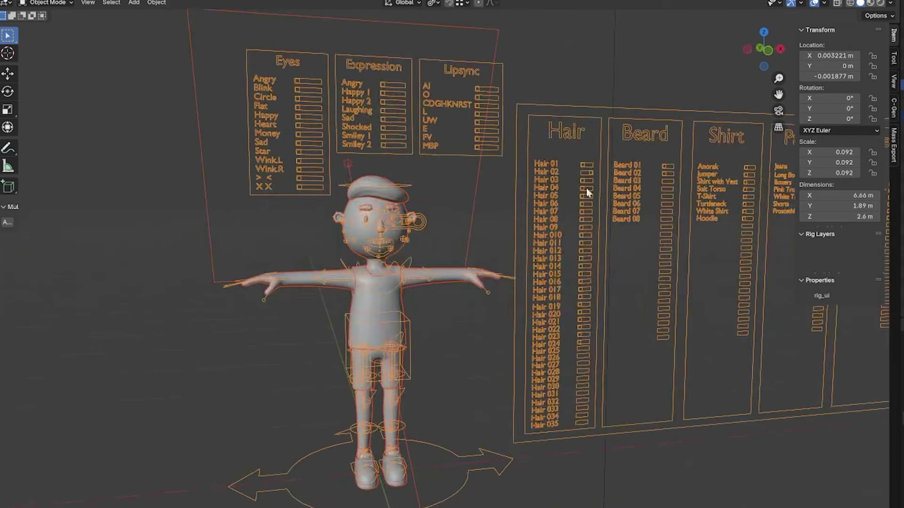
middle_drag(437, 110, 495, 120)
scroll(495, 120, down, 6)
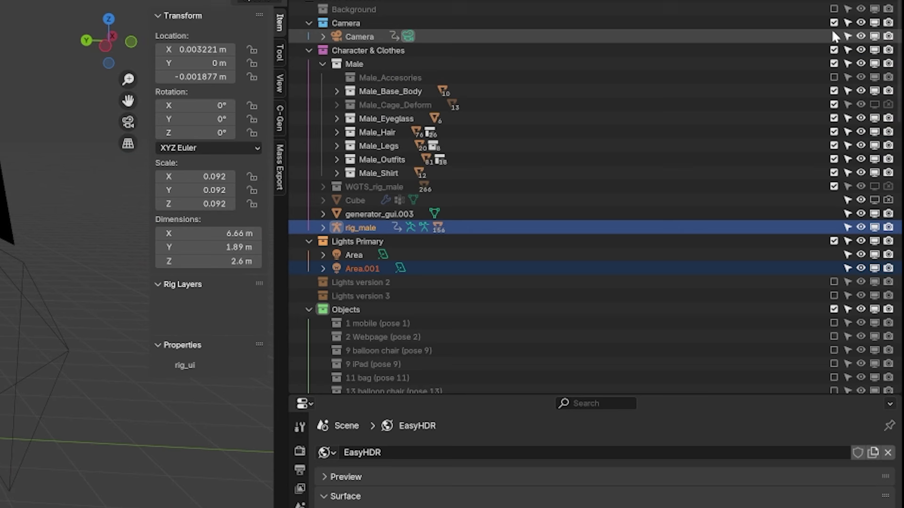
click(834, 23)
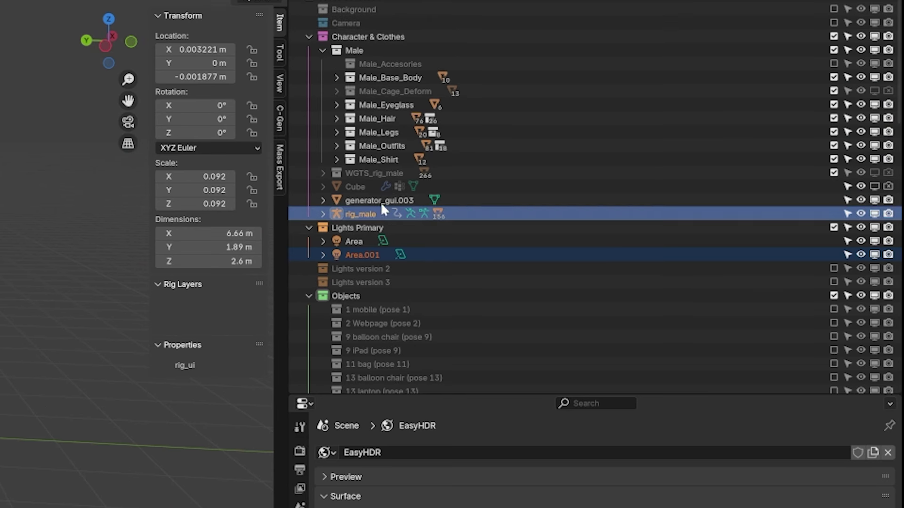
click(833, 227)
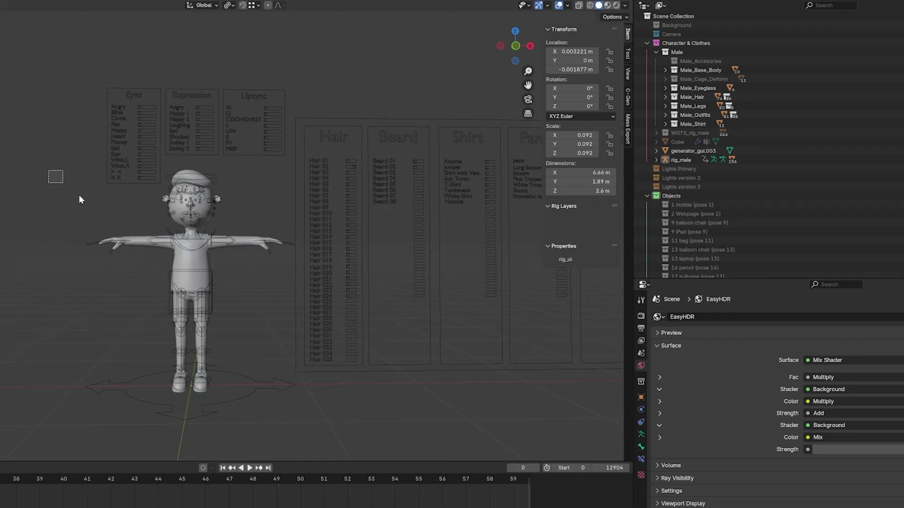
- Box-select the character and hide Layer 29 among the bone collections of its rig
drag(92, 165, 271, 403)
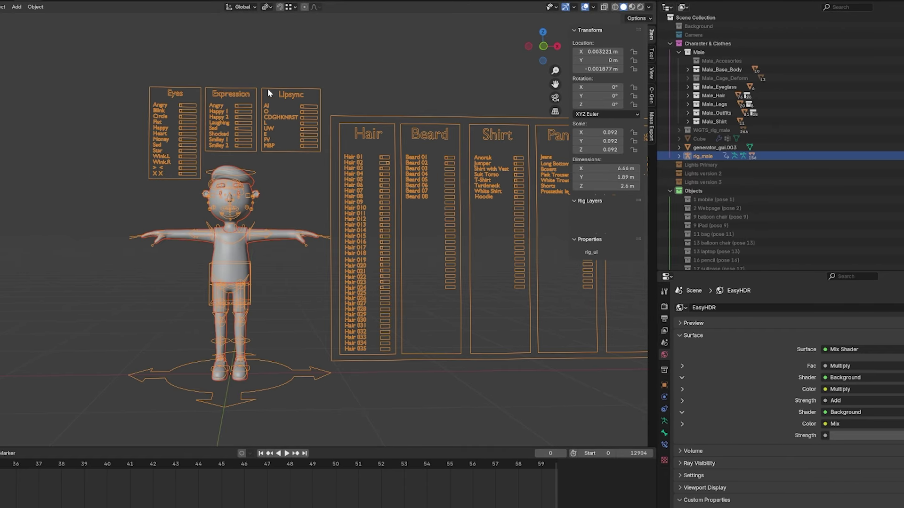
click(664, 421)
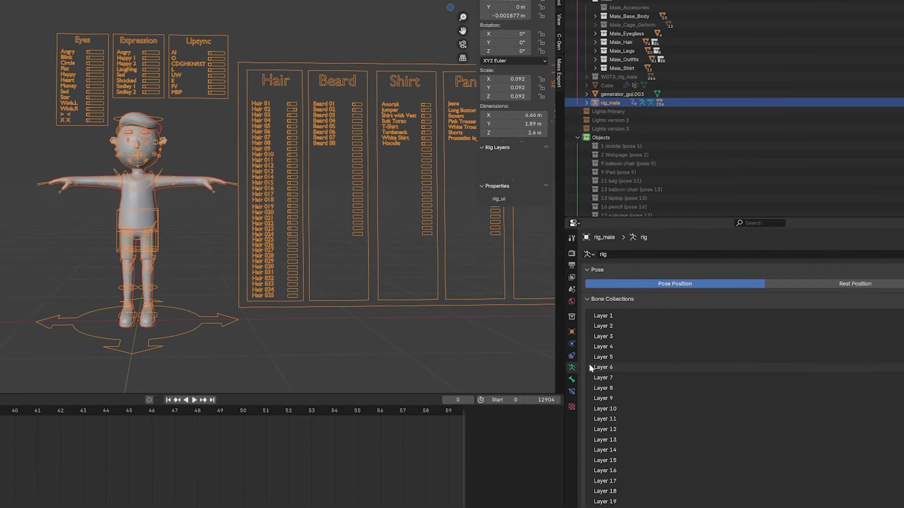
scroll(659, 372, down, 6)
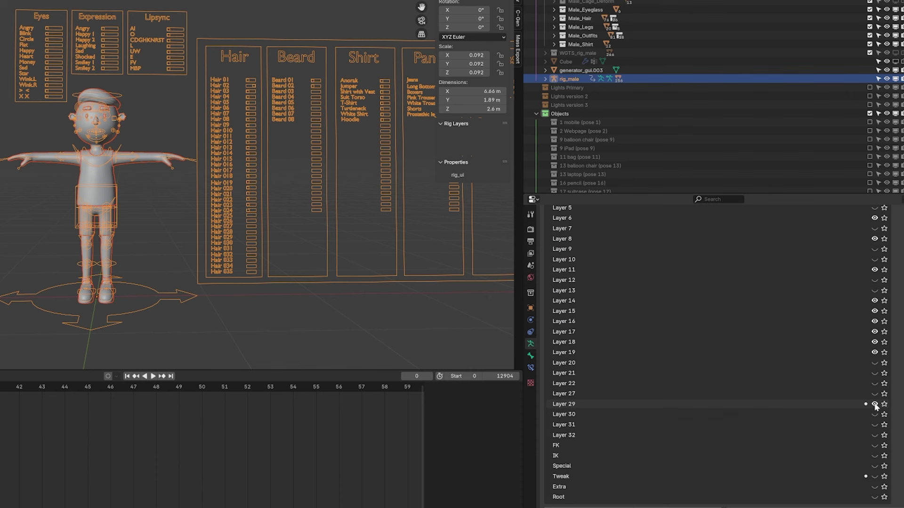
click(875, 404)
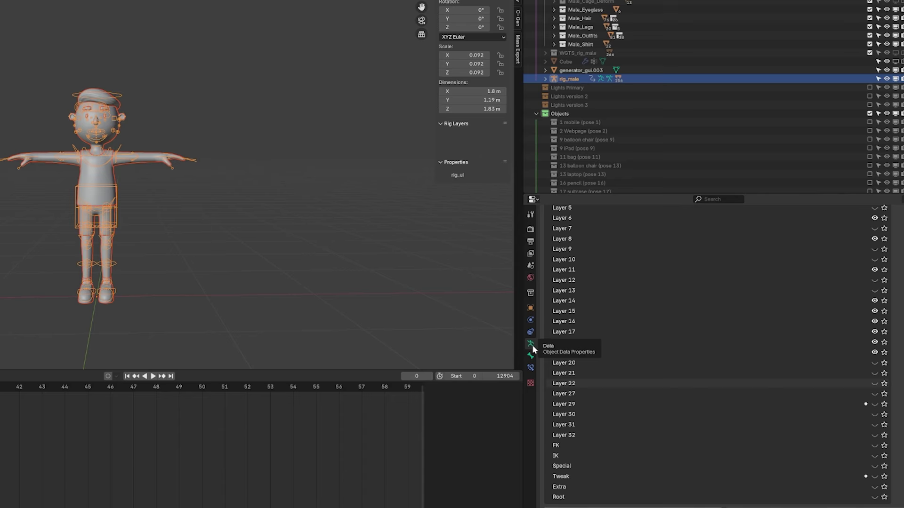
scroll(223, 187, up, 2)
scroll(224, 193, down, 2)
- Clear the selection and box-select the whole character again, checking the surrounding scene for stray objects
click(224, 203)
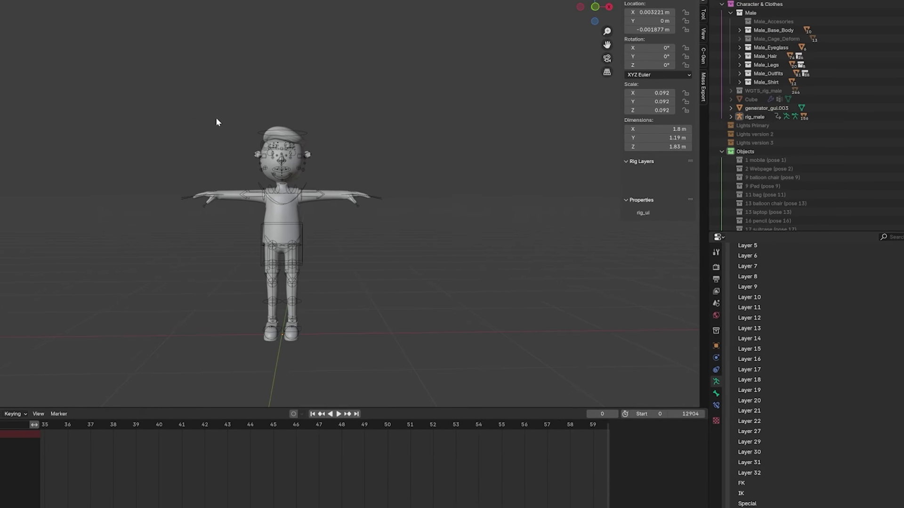
drag(181, 84, 378, 340)
middle_drag(378, 340, 532, 285)
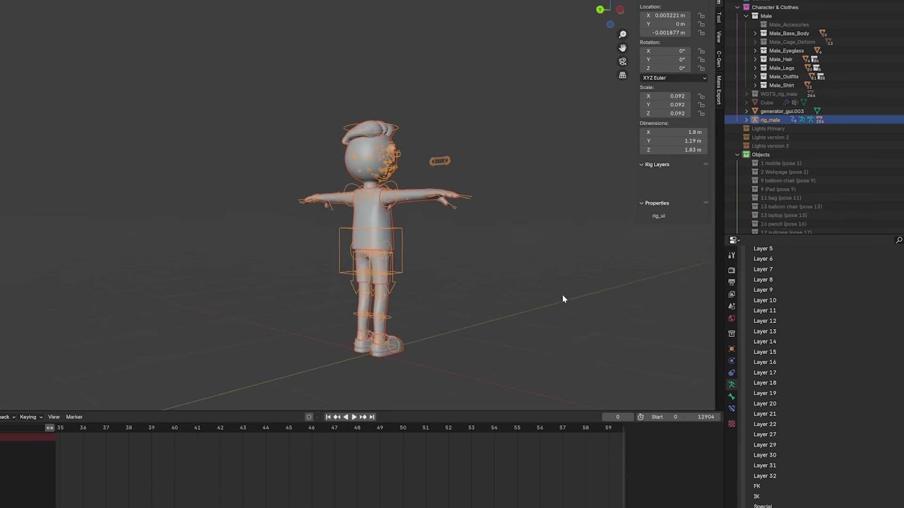
scroll(433, 299, down, 4)
scroll(476, 260, down, 4)
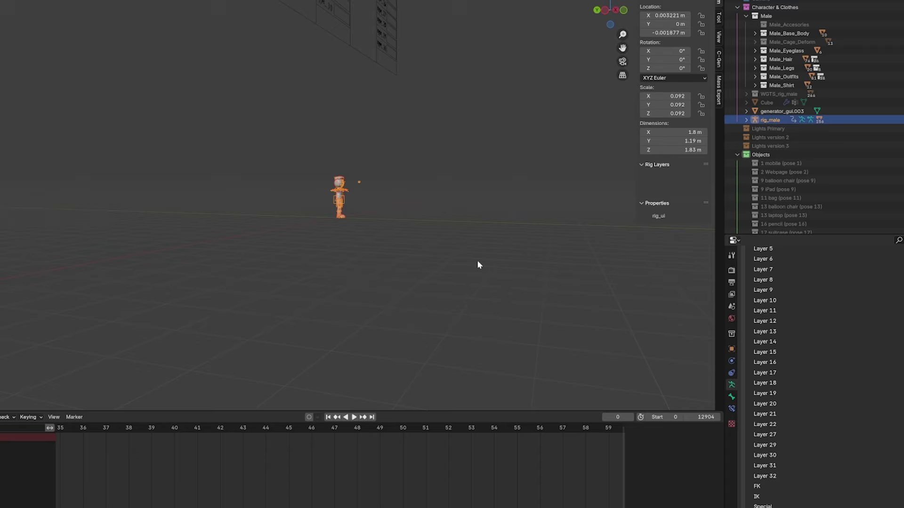
- Hide the leftover generator panel away from the character and reselect the whole character
middle_drag(477, 261, 383, 263)
drag(351, 22, 438, 4)
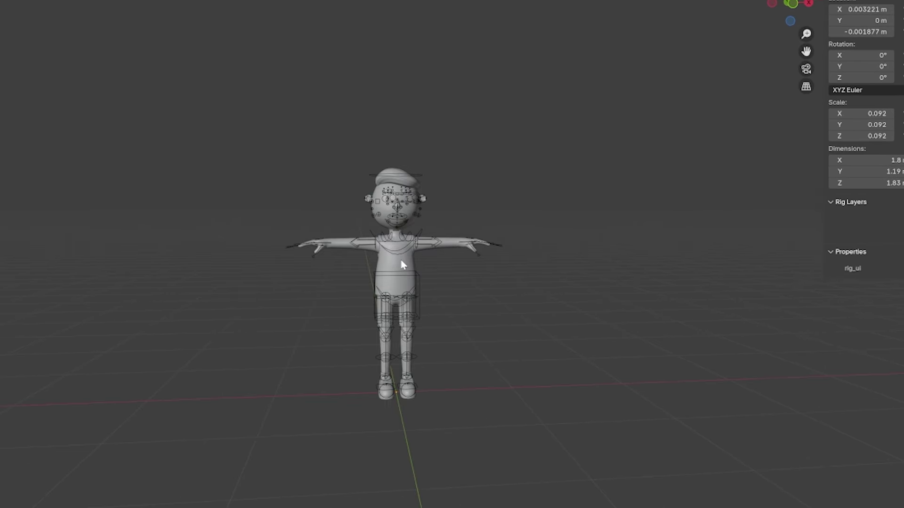
drag(403, 262, 601, 394)
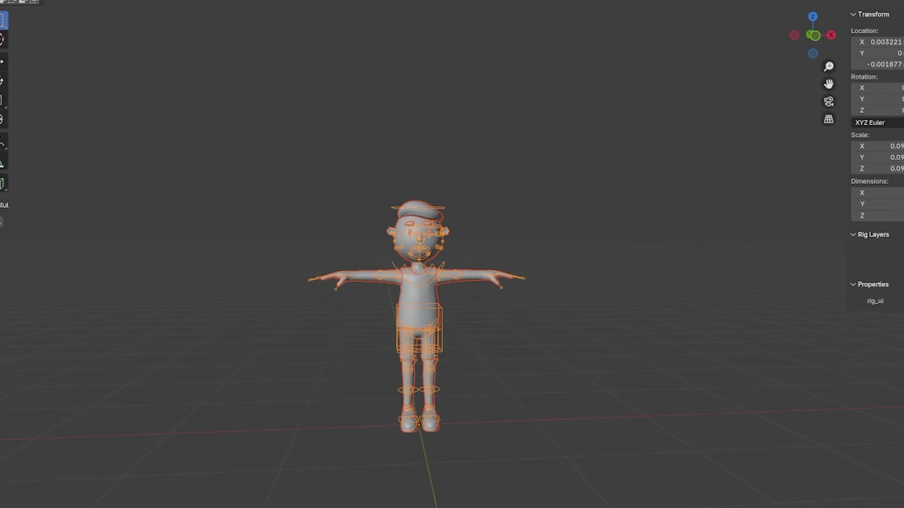
click(22, 1)
mouse_move(60, 160)
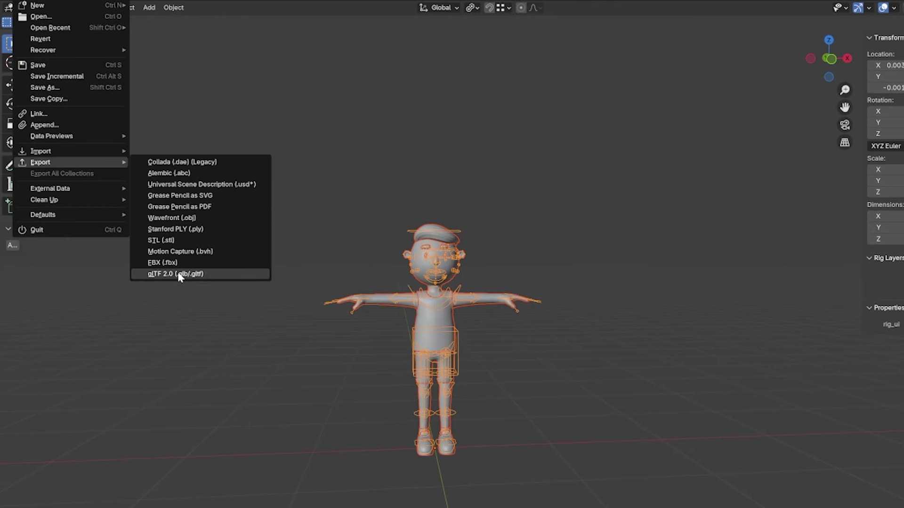
click(177, 274)
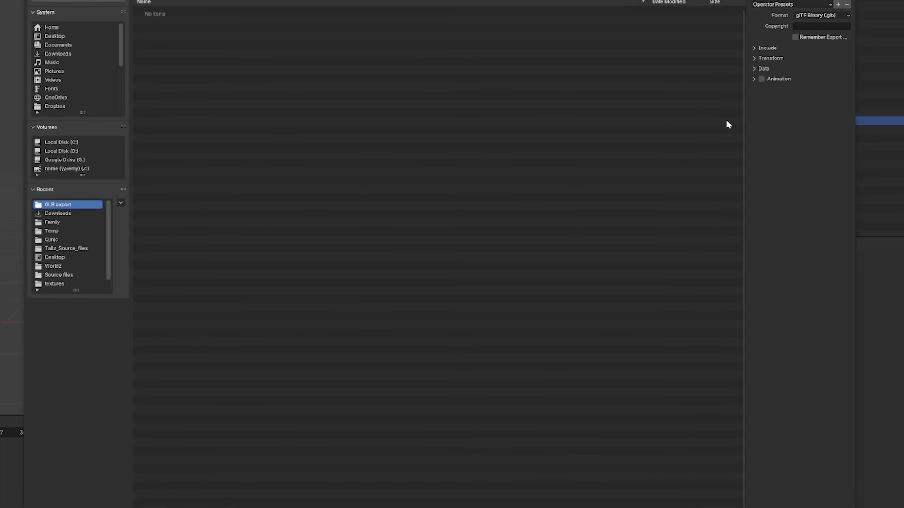
click(755, 78)
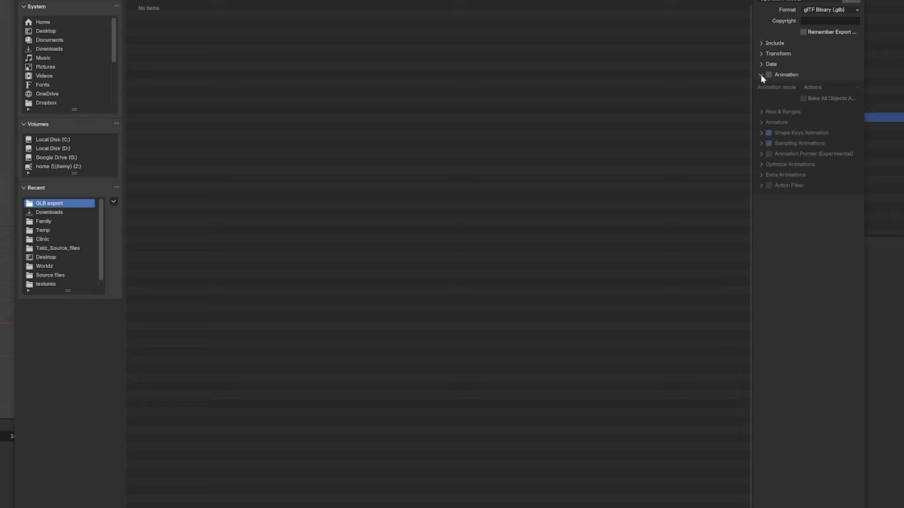
click(760, 74)
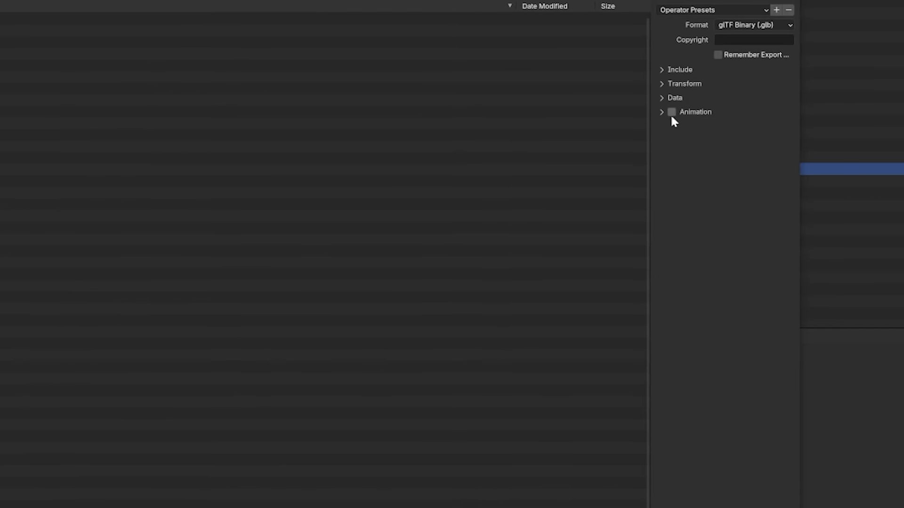
click(663, 98)
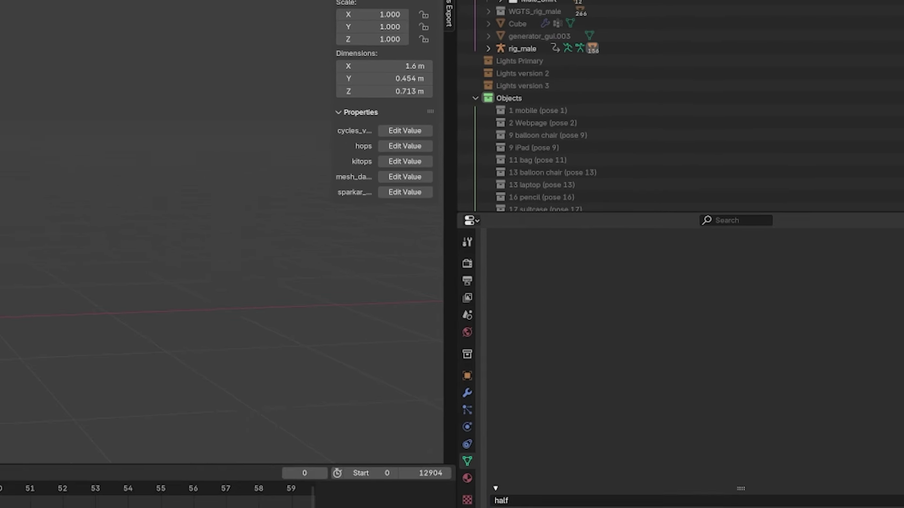
- Examine the shape key list of the character's body mesh for visemes and facial expressions
scroll(551, 220, down, 5)
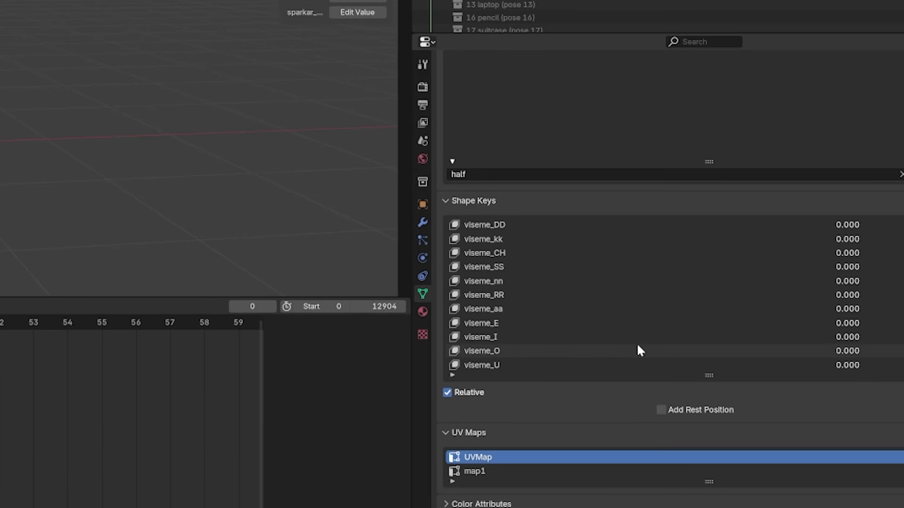
scroll(585, 296, up, 8)
scroll(585, 297, up, 10)
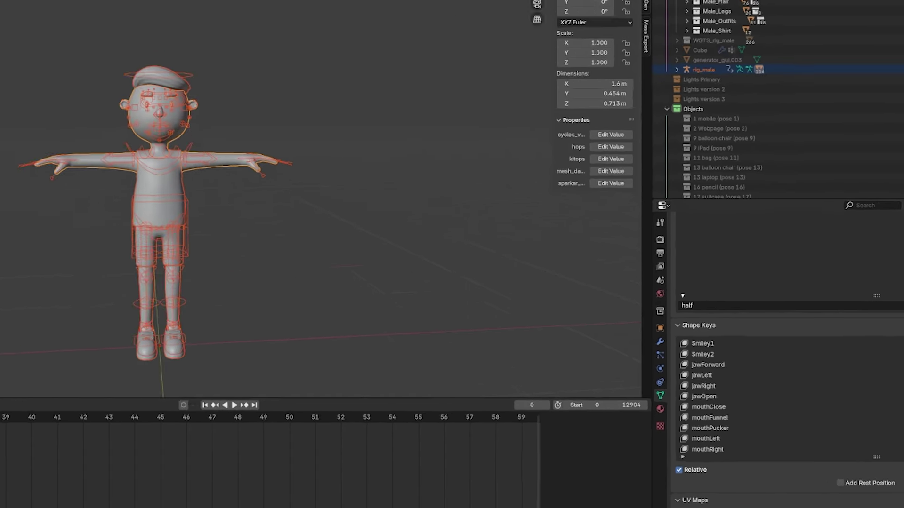
- Start a glTF 2.0 export in the glTF Binary (.glb) format, limited to Selected Objects and Visible Objects
click(20, 0)
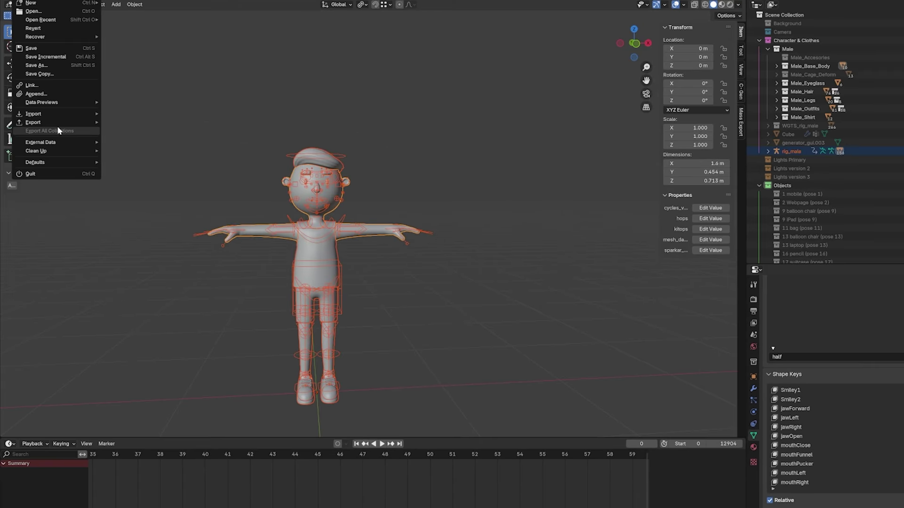
mouse_move(58, 122)
click(141, 207)
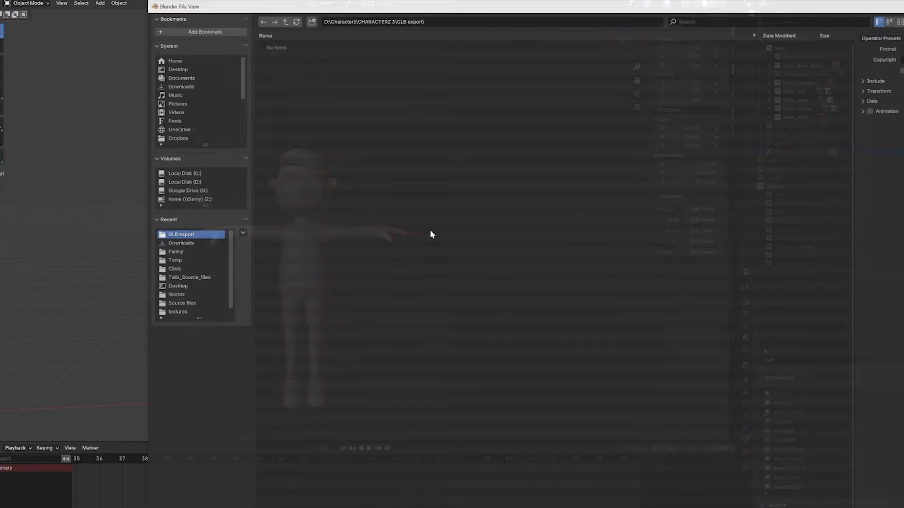
click(685, 69)
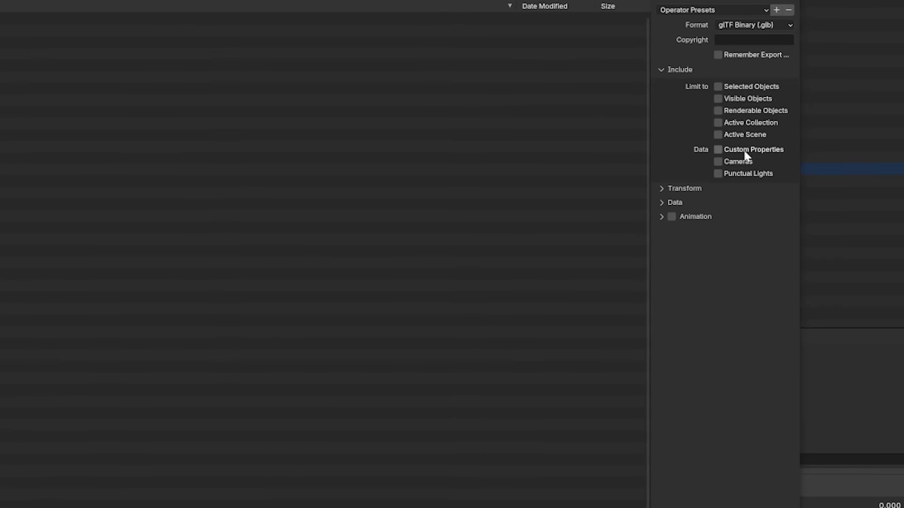
click(724, 86)
click(717, 98)
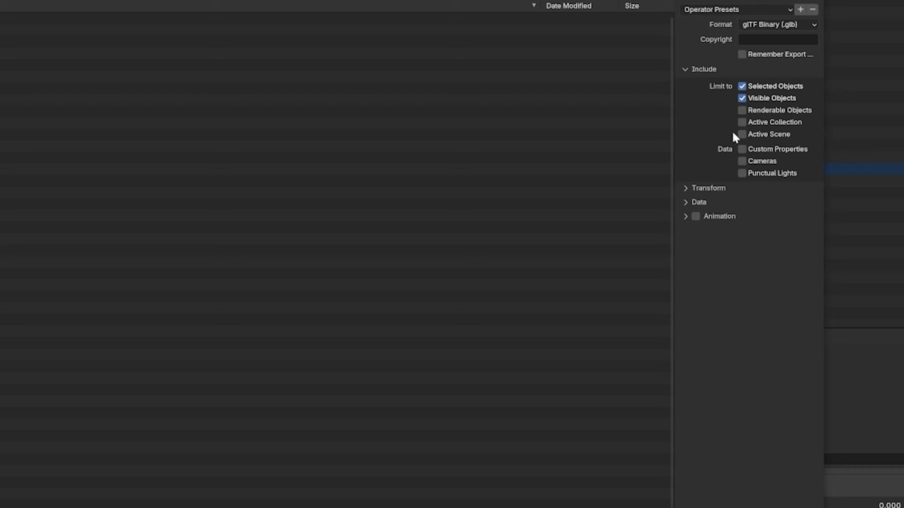
- Review the export's Transform settings and its Mesh, Material, Shape Keys and Armature data options
click(706, 189)
click(702, 221)
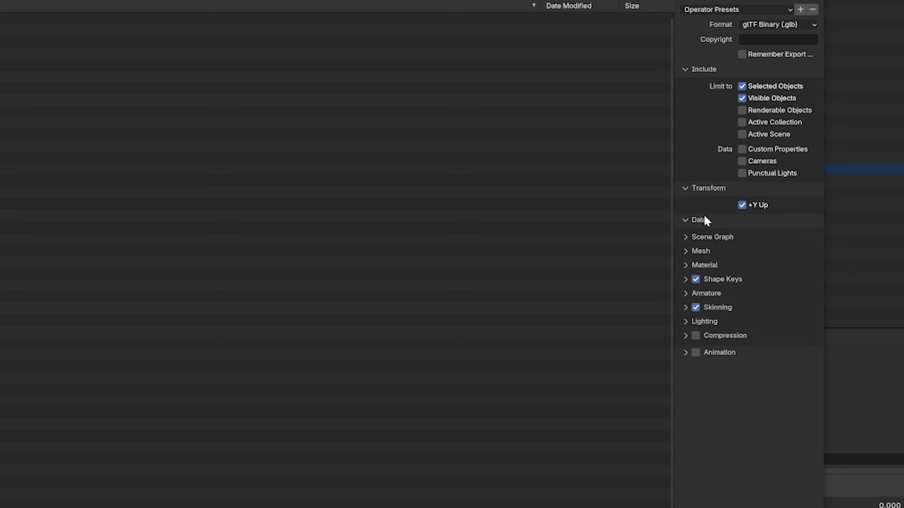
click(711, 251)
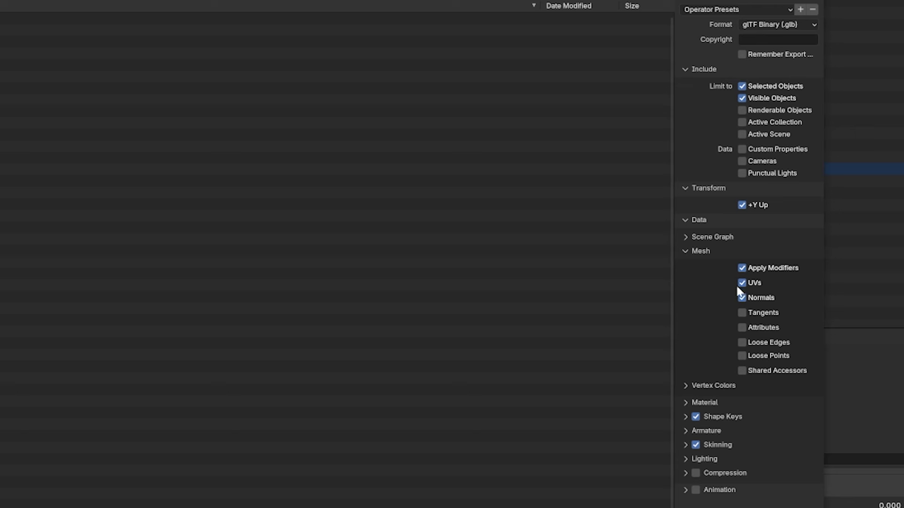
scroll(713, 357, down, 6)
click(710, 374)
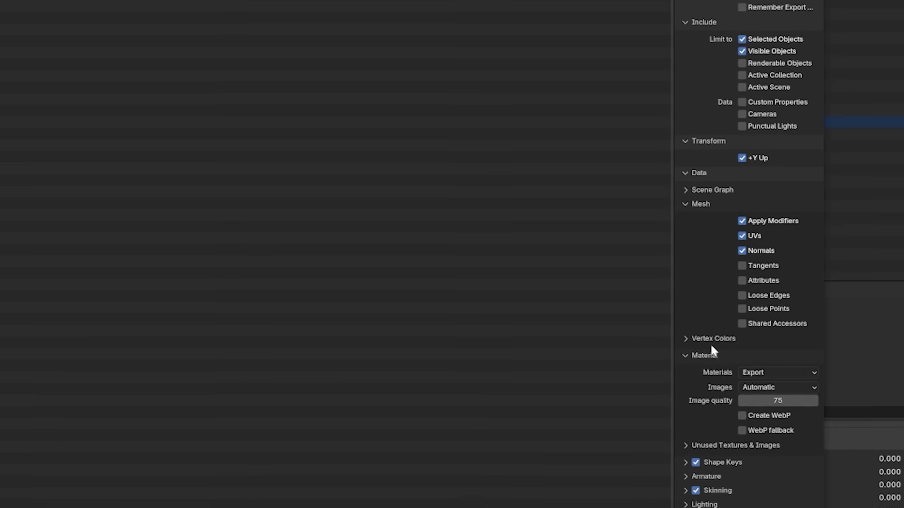
scroll(725, 330, down, 2)
click(732, 366)
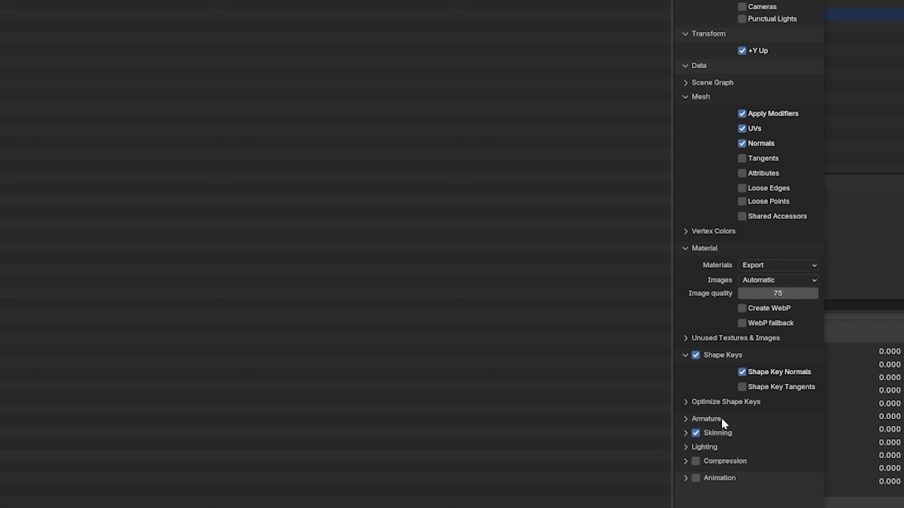
click(709, 419)
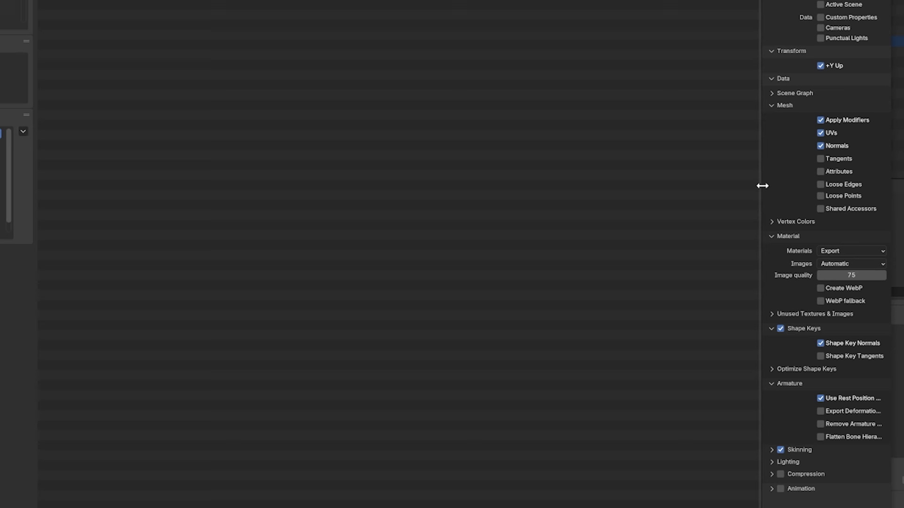
- Review the export's Skinning, Lighting and Compression options
click(798, 450)
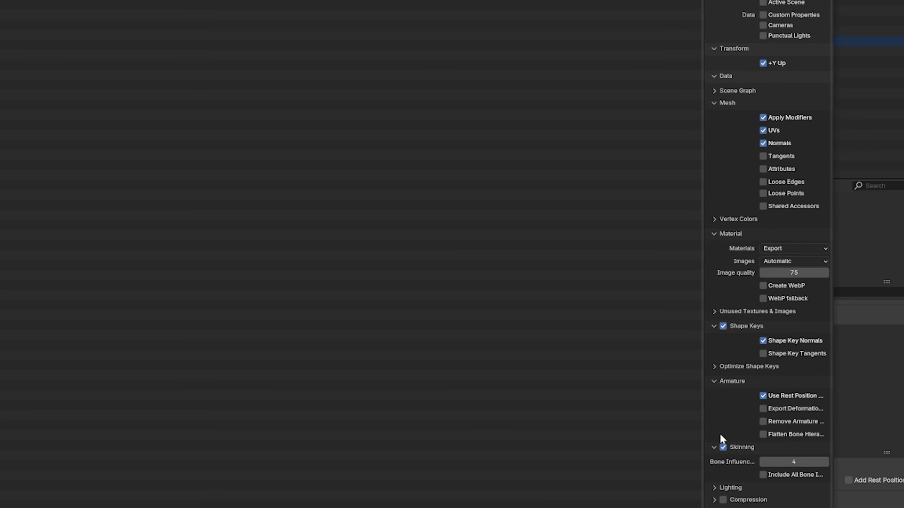
click(716, 449)
click(717, 460)
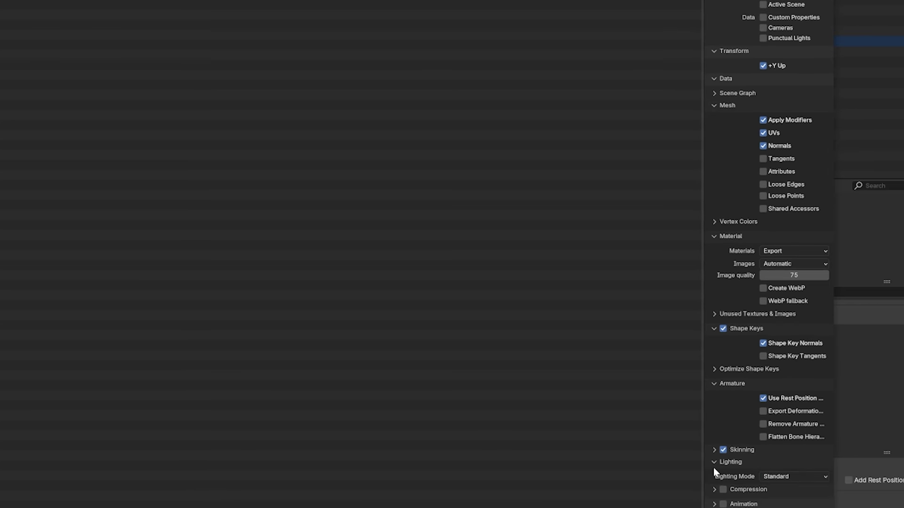
click(714, 465)
click(715, 474)
scroll(725, 452, down, 2)
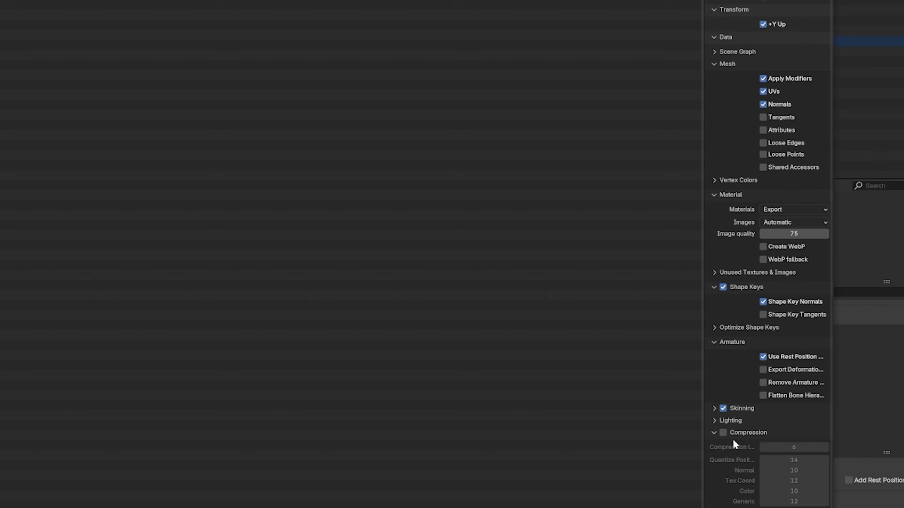
- Select the character's cap and switch the viewport to Material Preview shading
click(733, 439)
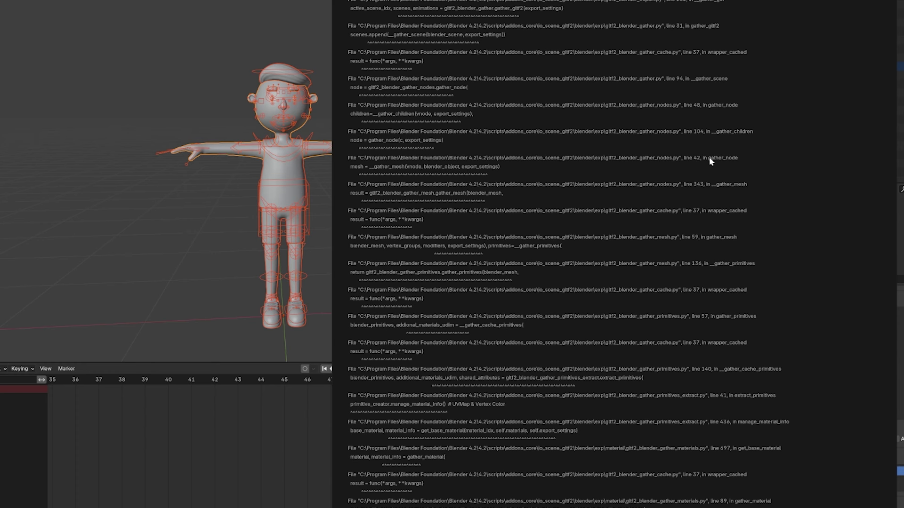
click(283, 65)
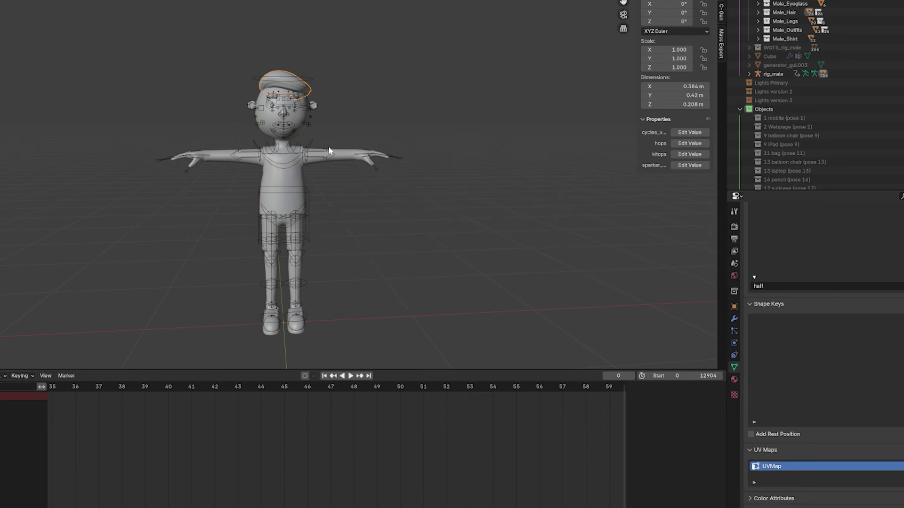
click(701, 5)
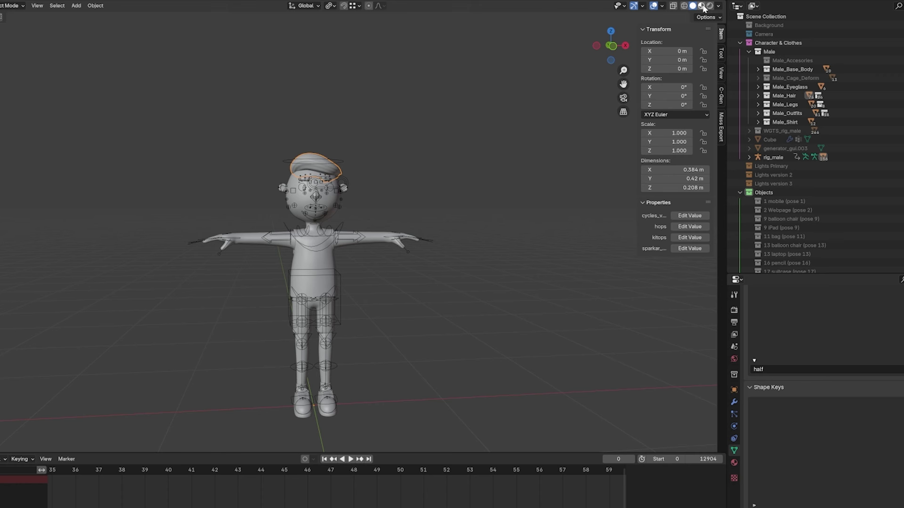
scroll(343, 196, up, 2)
- Examine the body mesh's material slots to identify its skin material
click(401, 377)
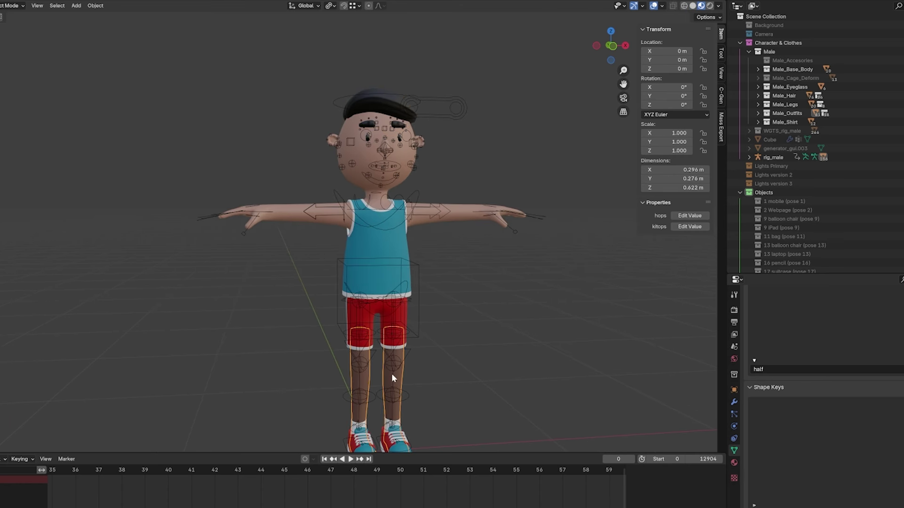
click(473, 205)
click(734, 463)
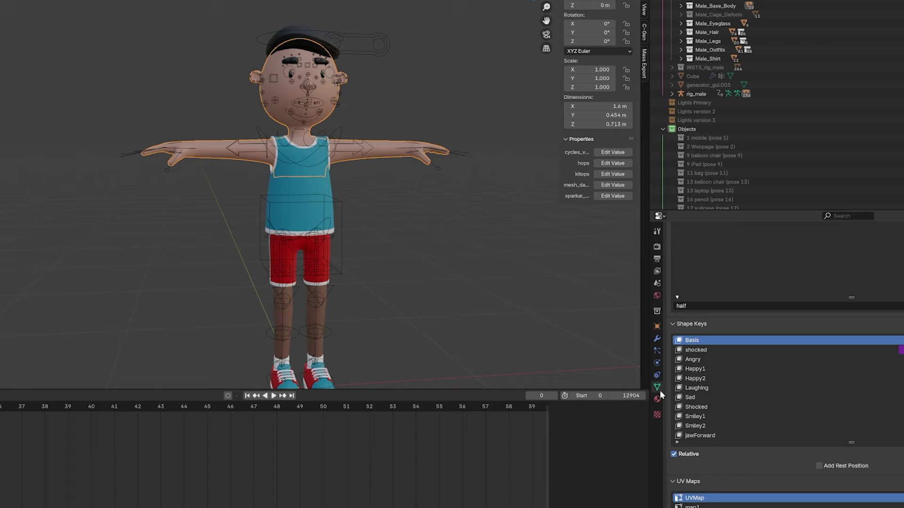
scroll(815, 372, down, 10)
scroll(713, 278, up, 10)
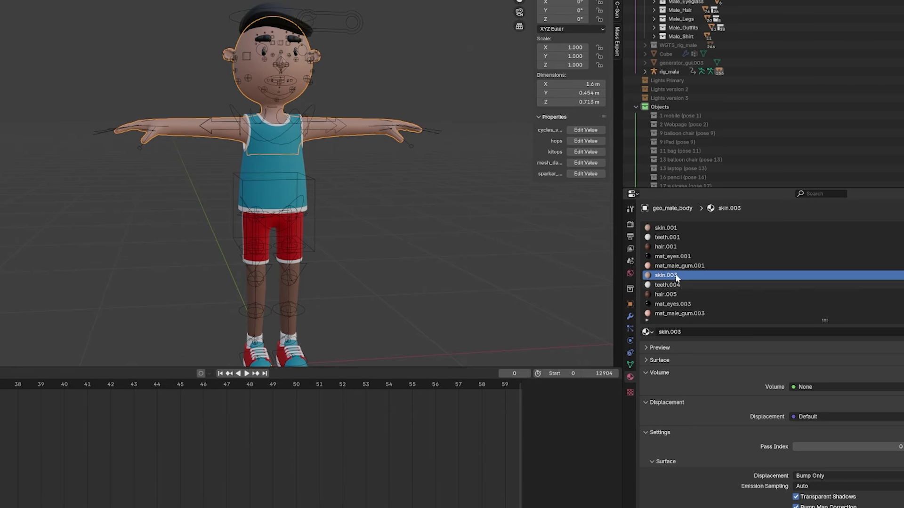
- Replace skin.014 with the skin.003 material in both of its slots on the legs mesh
click(300, 289)
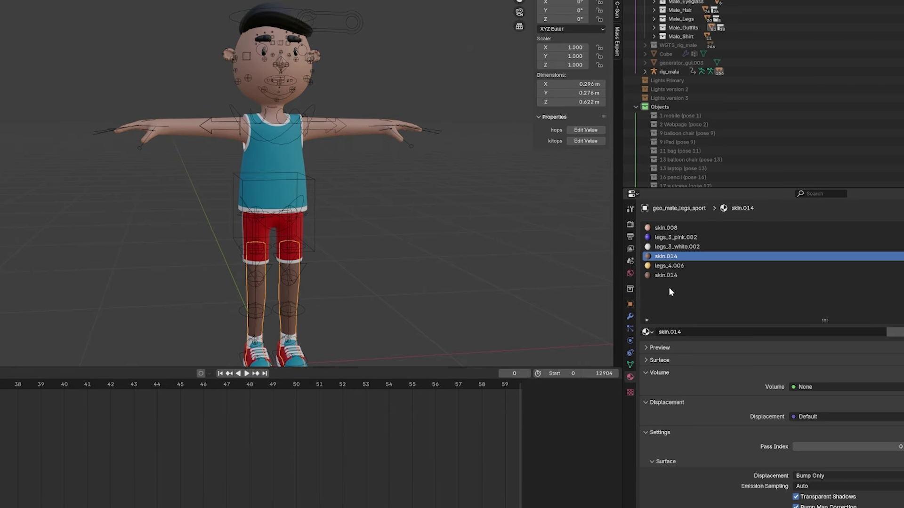
click(647, 332)
text(skin)
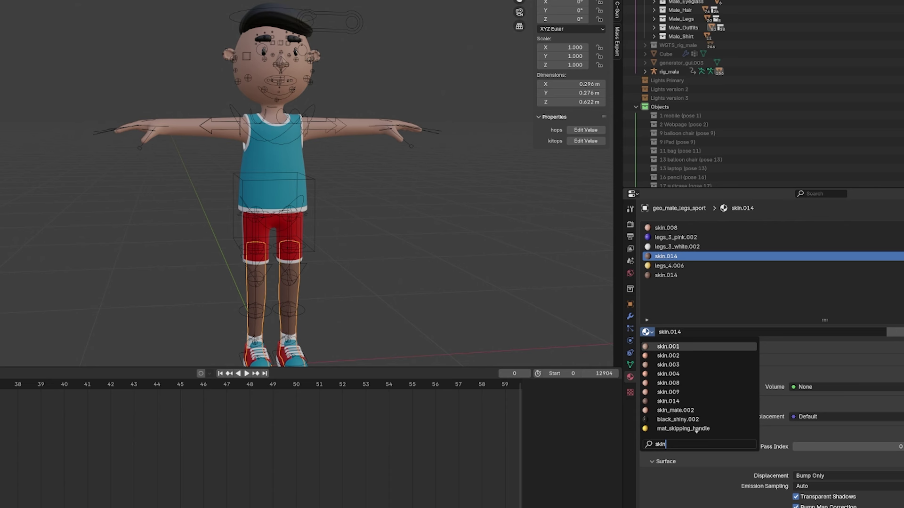
click(668, 365)
click(665, 275)
click(647, 332)
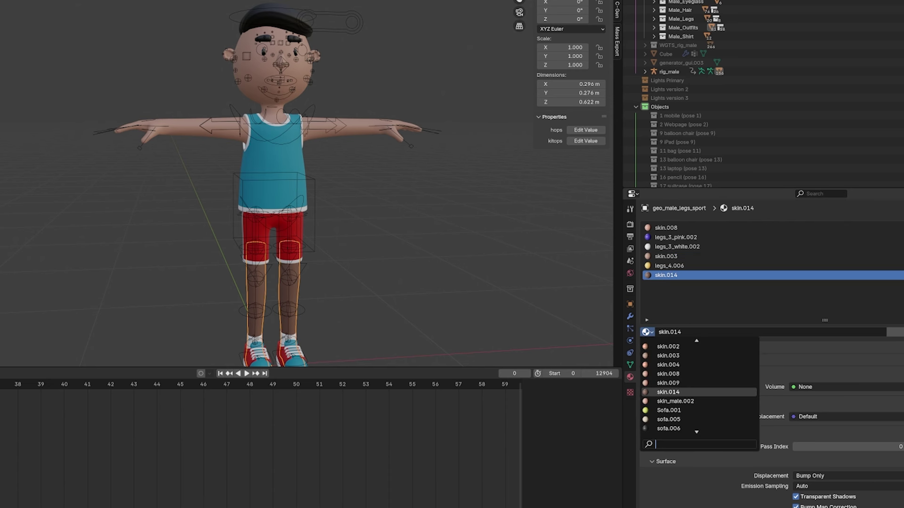
key(Down)
key(Down)
key(Return)
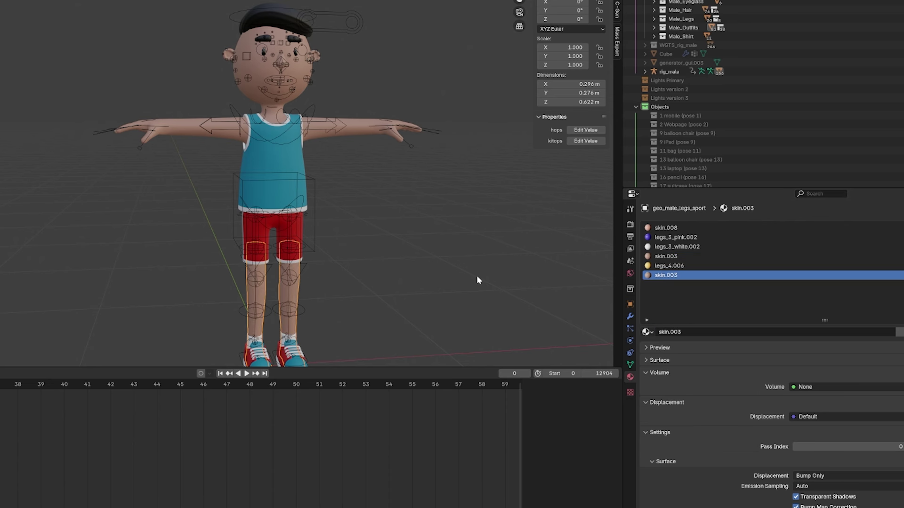
- Remove the other material slots from the legs mesh, keeping only a single skin.003 slot
click(696, 267)
shift+middle_drag(366, 247, 329, 220)
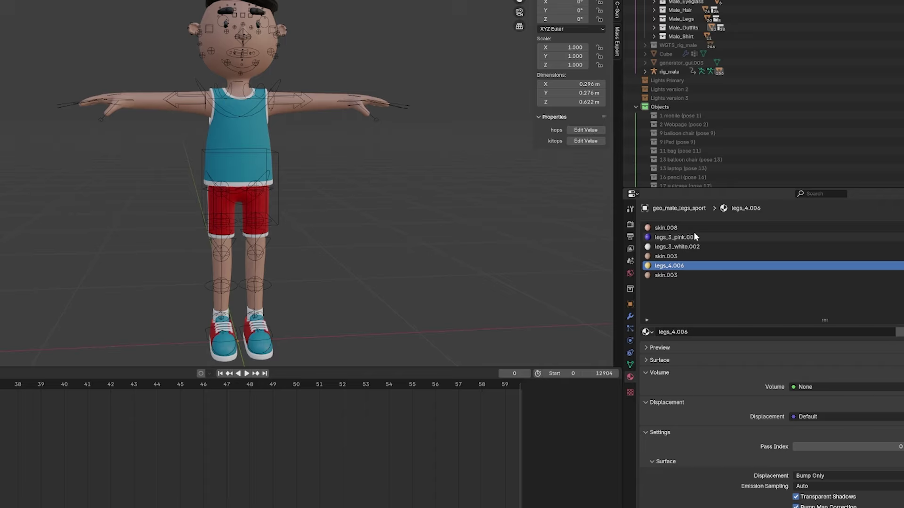
click(688, 229)
click(894, 302)
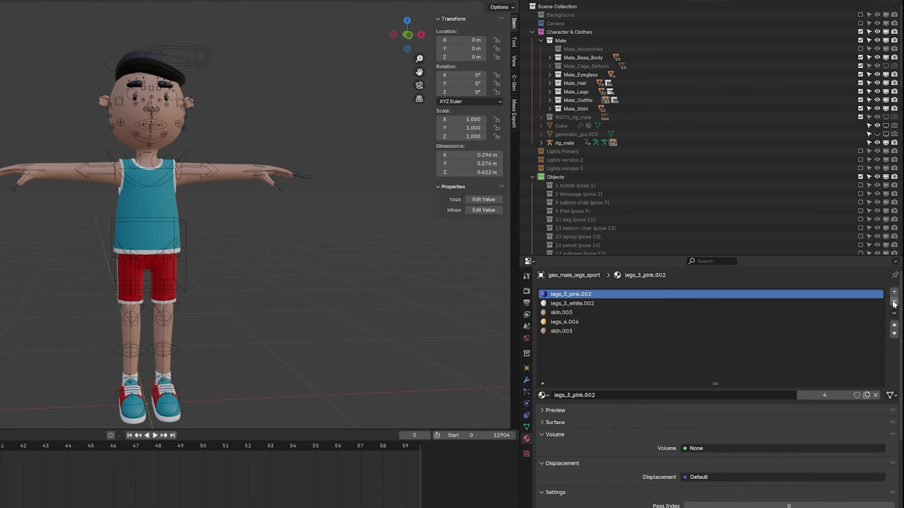
click(893, 302)
click(893, 302)
click(894, 301)
click(894, 302)
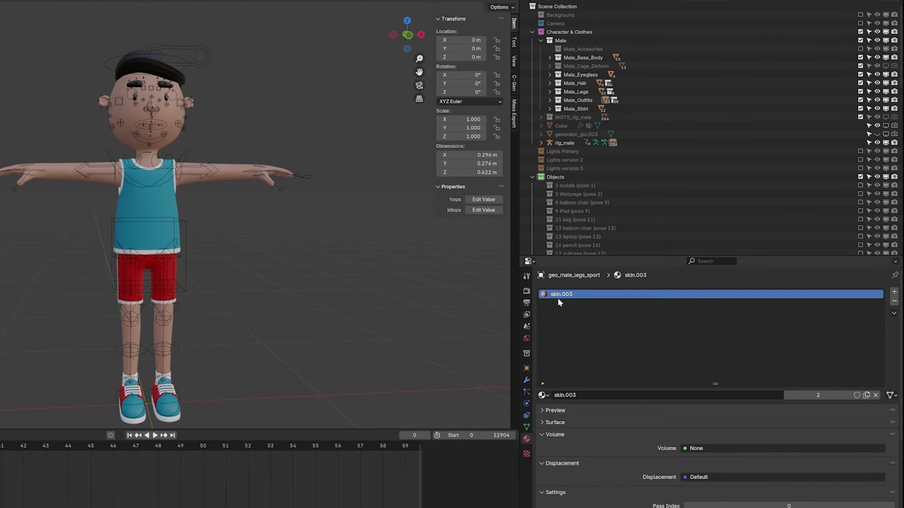
- Remove the skin.014, skin.001, teeth.001, hair.001, mat_eyes.001 and mat_male_gum.001 slots from the body mesh, keeping skin.003
click(168, 121)
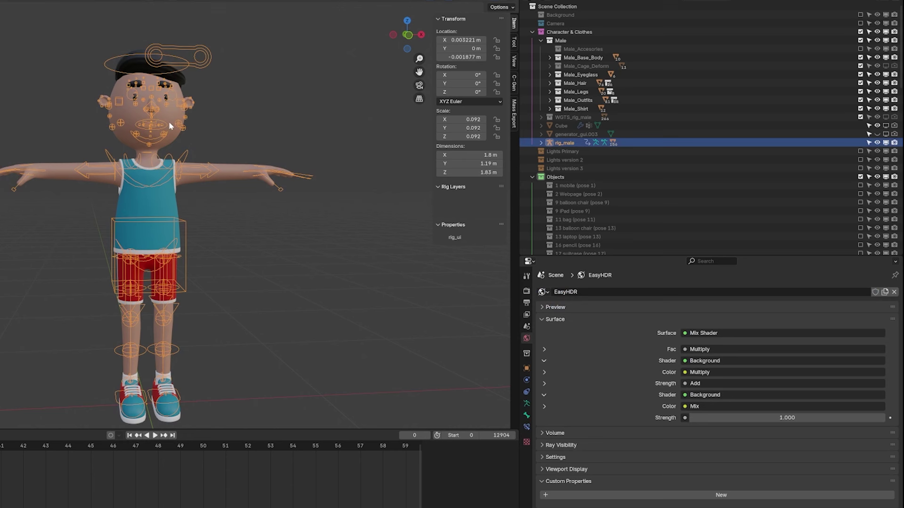
click(169, 121)
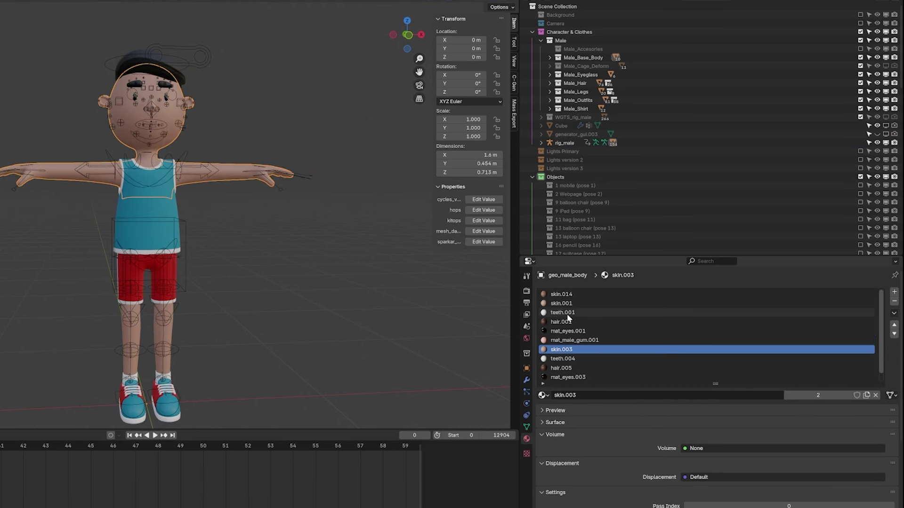
click(669, 295)
click(892, 302)
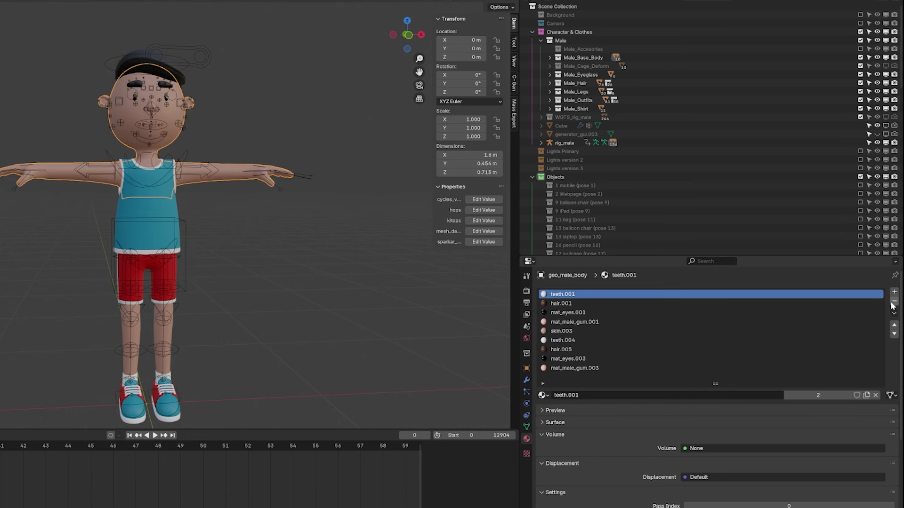
click(893, 302)
click(892, 303)
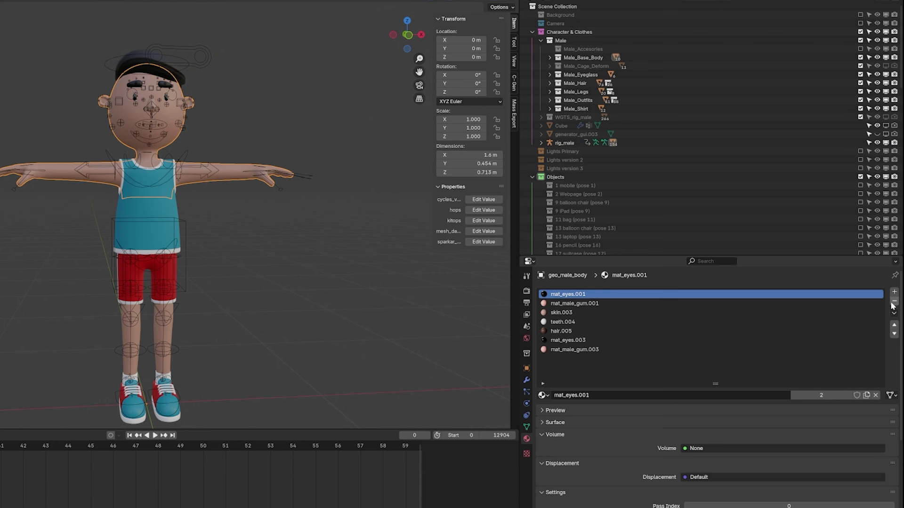
click(893, 302)
click(893, 302)
click(892, 302)
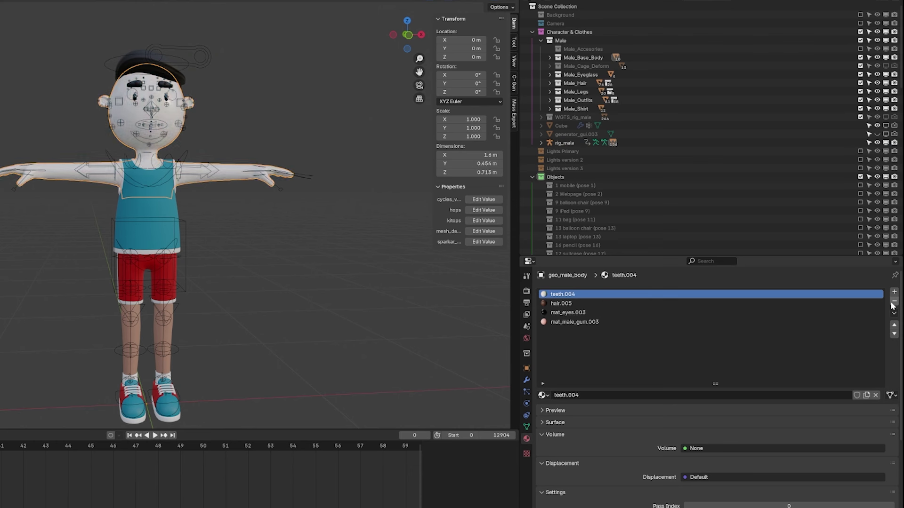
key(ctrl+z)
- Remove the hair.005 material slot from the body mesh
click(572, 305)
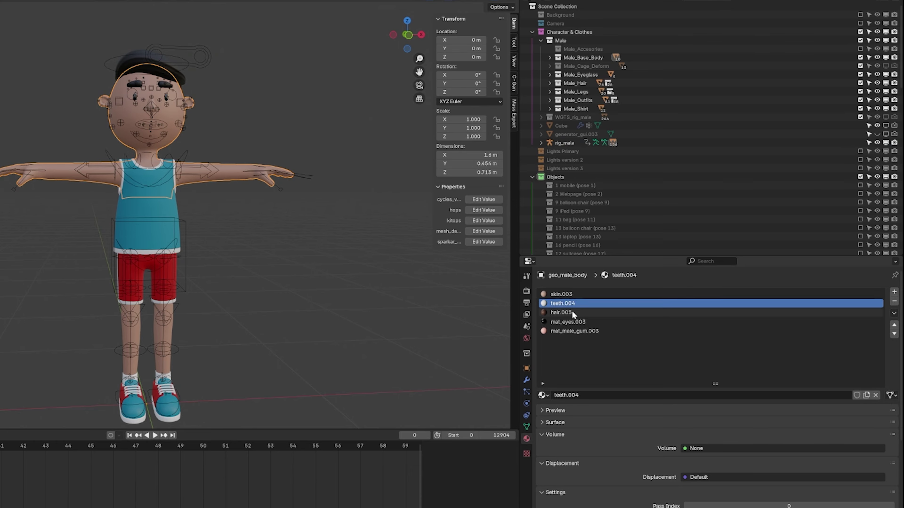
click(572, 312)
click(893, 302)
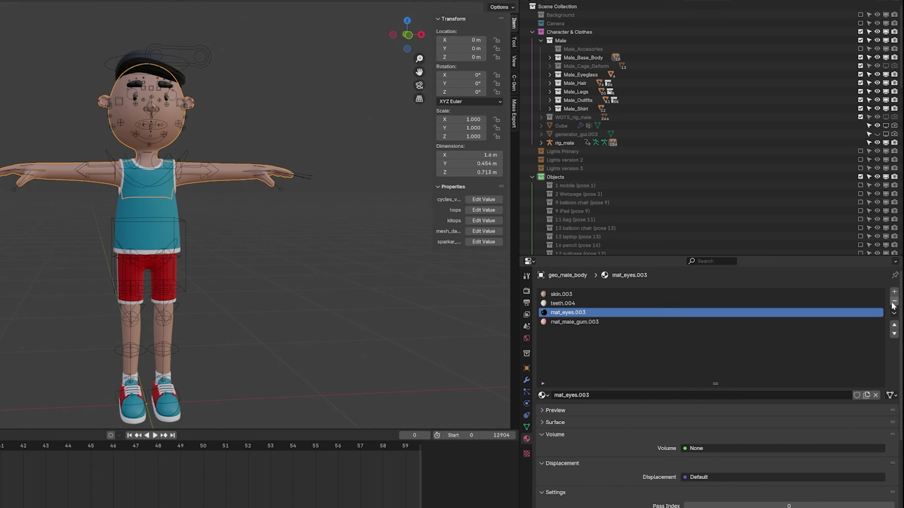
- Try removing the mat_male_gum.003 slot from the body mesh and undo the removal
click(584, 322)
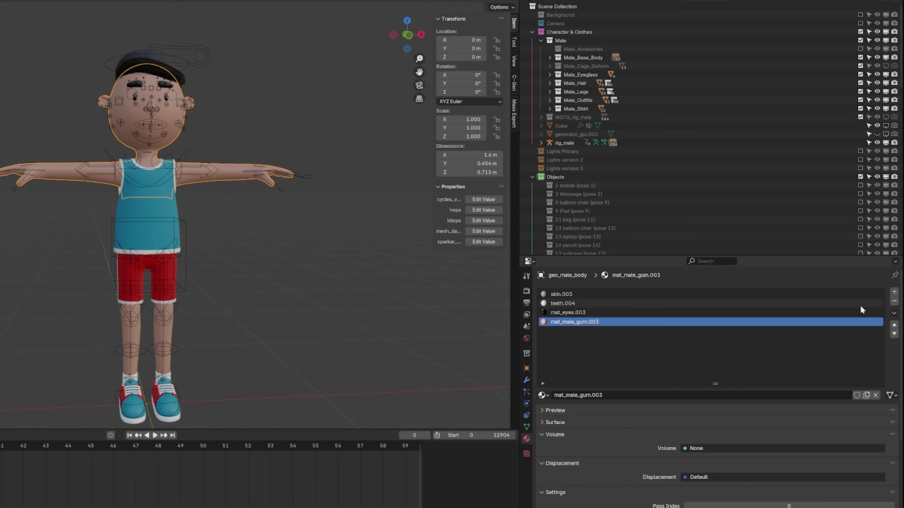
click(893, 301)
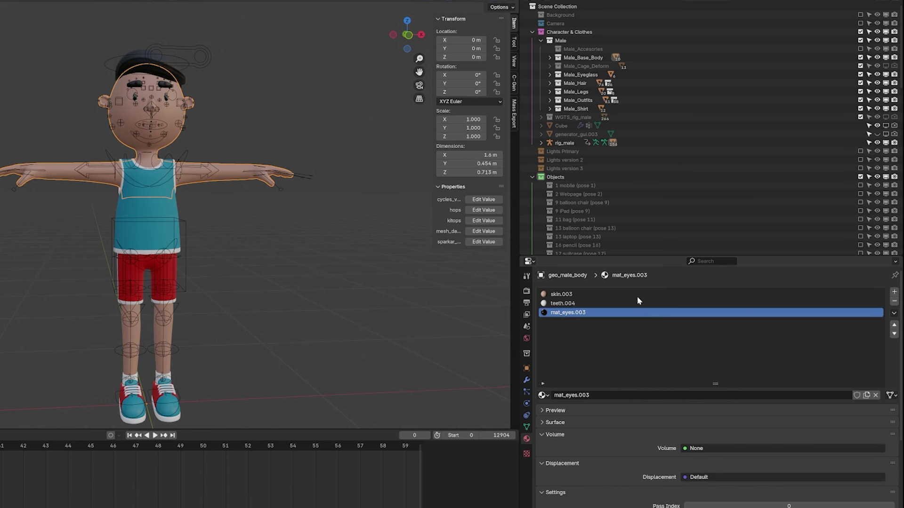
scroll(184, 168, up, 6)
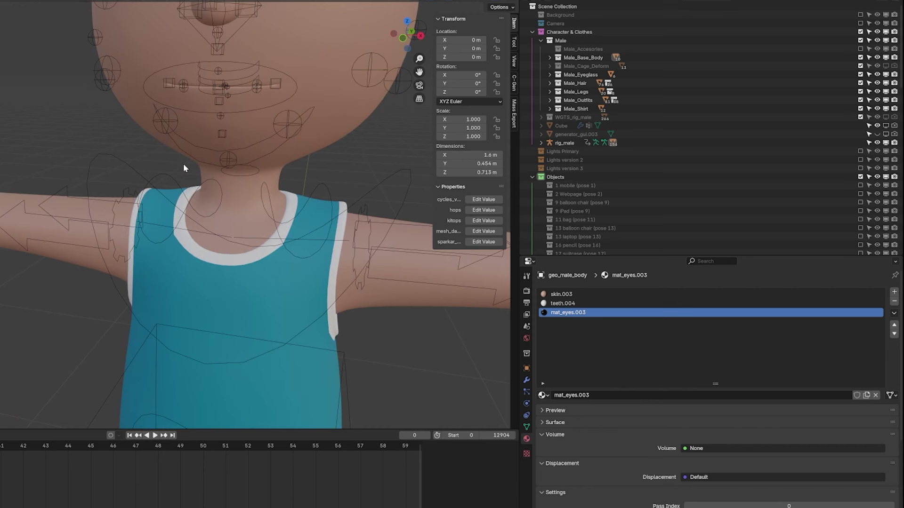
scroll(391, 253, down, 6)
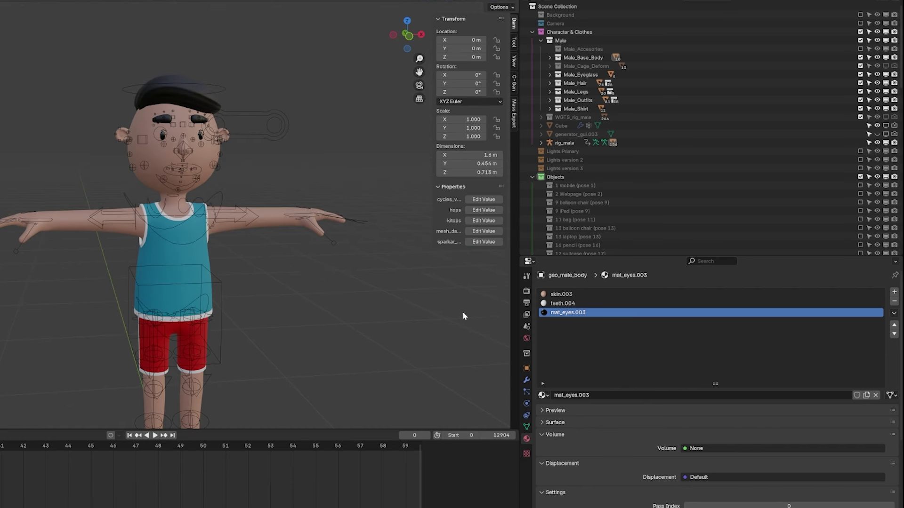
key(ctrl+z)
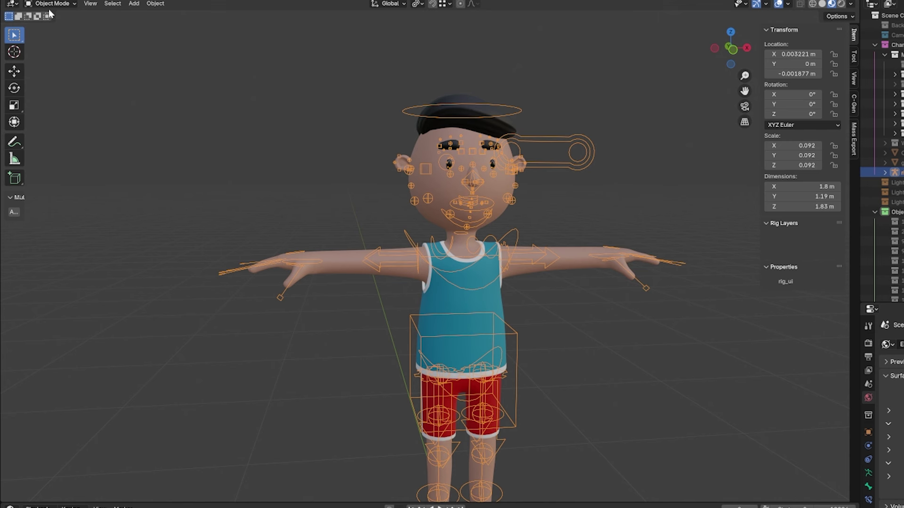
- Put the character's rig in Pose Mode and move the jaw control to open the mouth
click(53, 4)
click(47, 37)
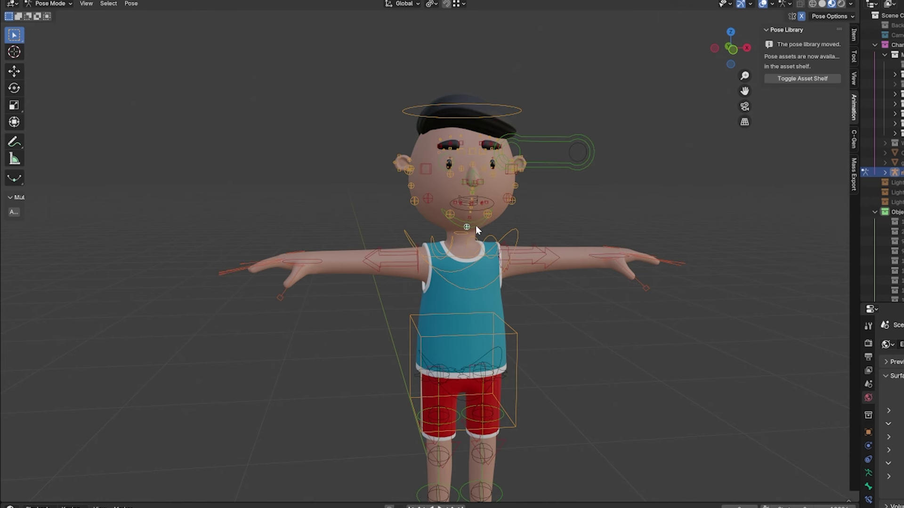
middle_drag(476, 225, 541, 248)
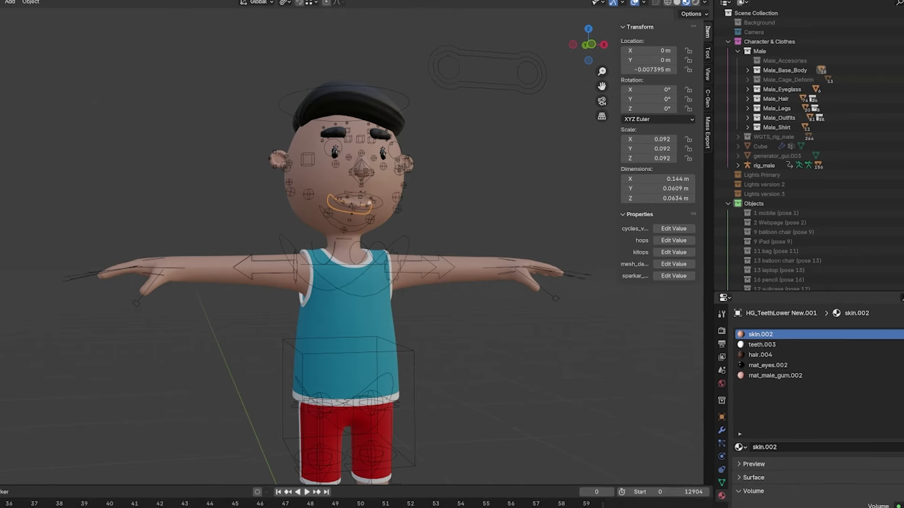
- Remove the skin.002, hair.004 and mat_eyes.002 slots from the lower teeth mesh, keeping teeth.003 and mat_male_gum.002
click(895, 323)
click(563, 325)
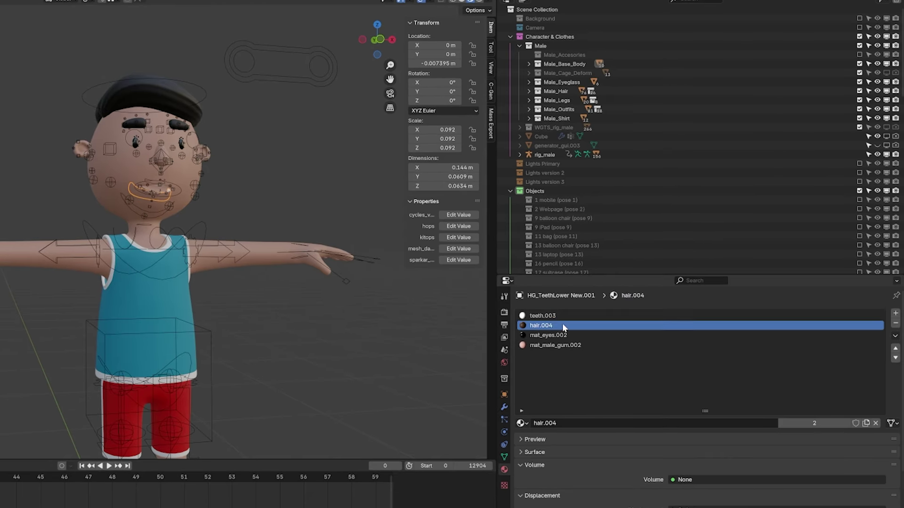
click(895, 324)
click(895, 325)
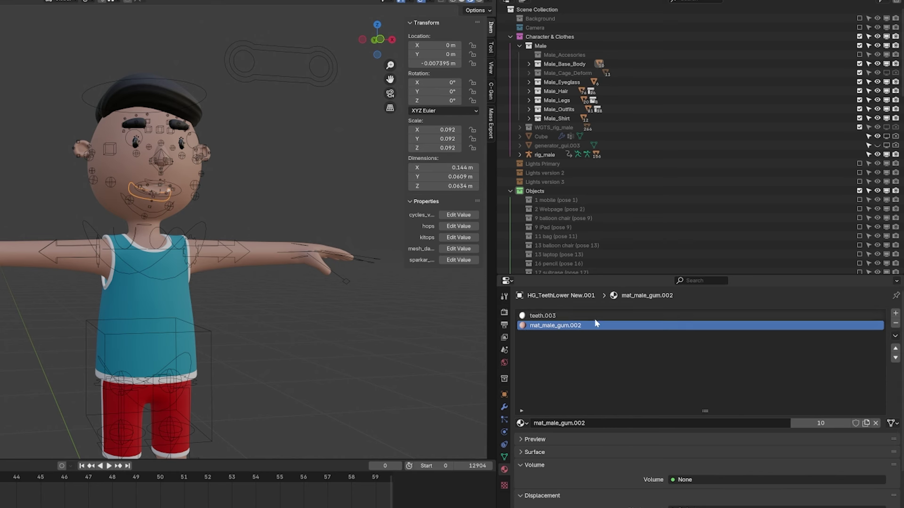
scroll(100, 190, up, 6)
middle_drag(148, 177, 250, 196)
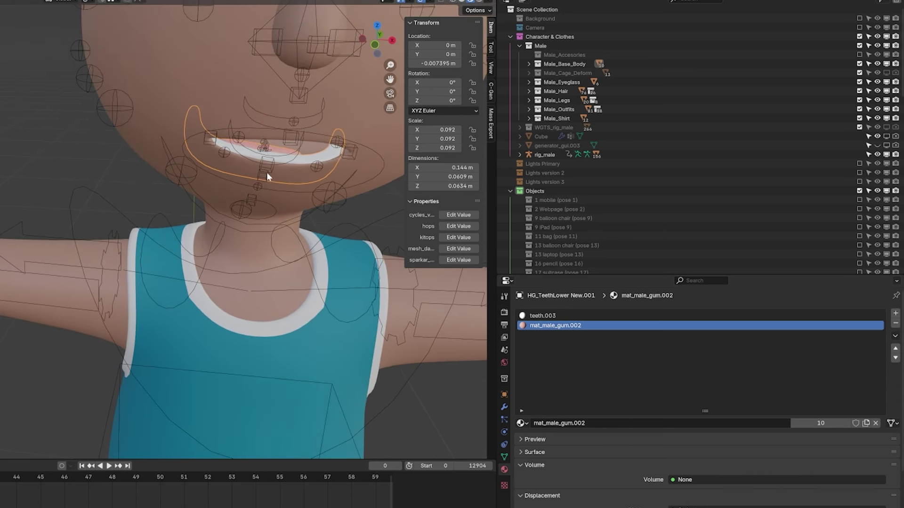
scroll(267, 172, down, 6)
- Remove the mat_male_gum.003 slot from the body mesh and check the face and open mouth
click(219, 168)
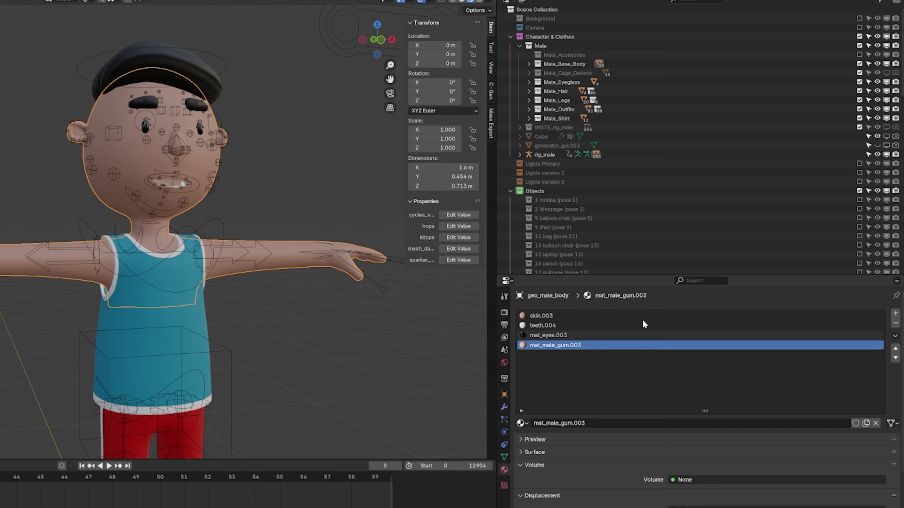
middle_drag(205, 222, 171, 233)
click(895, 324)
scroll(147, 186, down, 1)
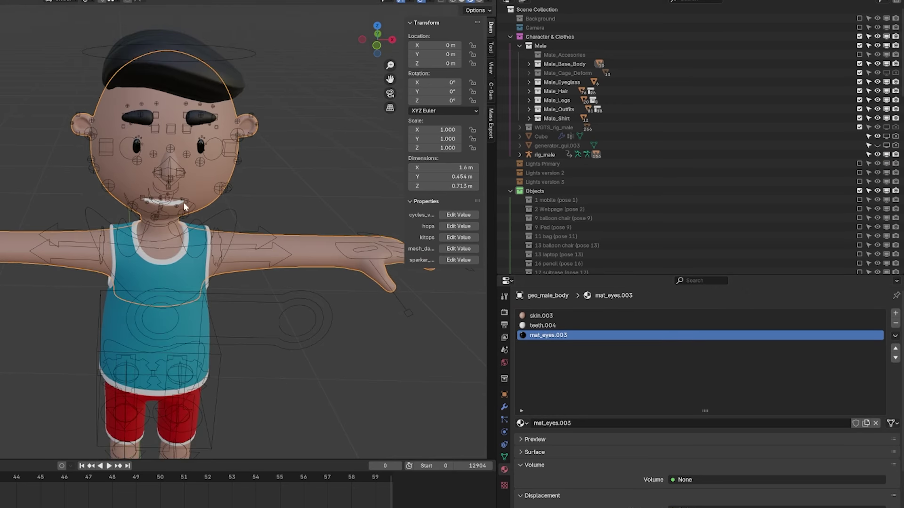
scroll(177, 203, up, 2)
middle_drag(181, 198, 216, 176)
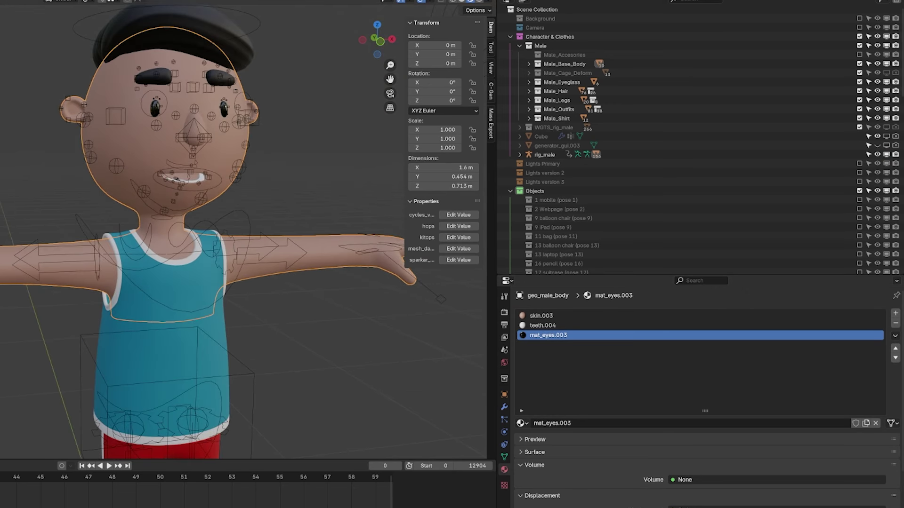
scroll(93, 207, down, 5)
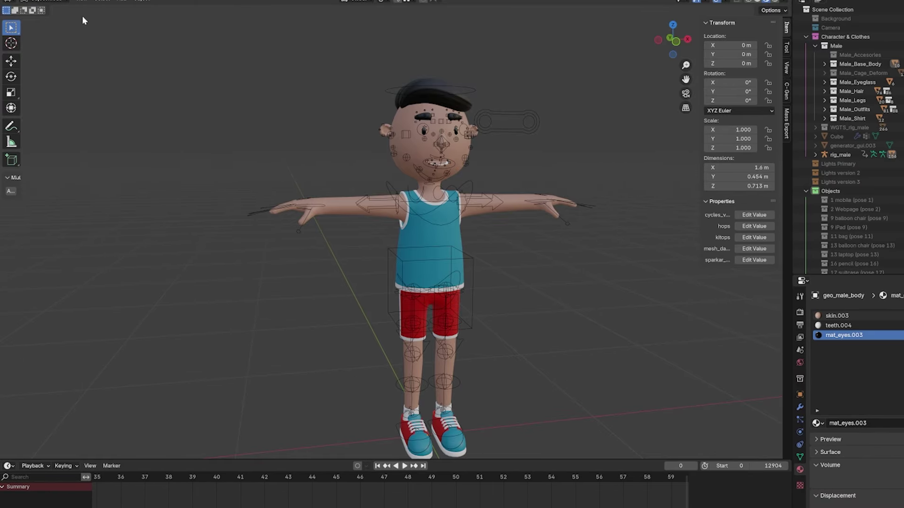
- Select all of the rig's controls in Pose Mode and apply the T-pose asset from the pose library
click(411, 145)
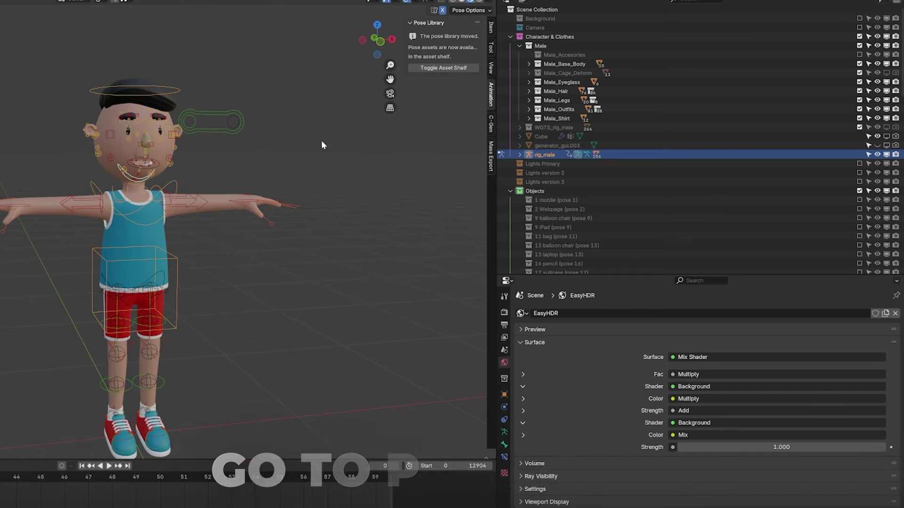
drag(35, 76, 253, 239)
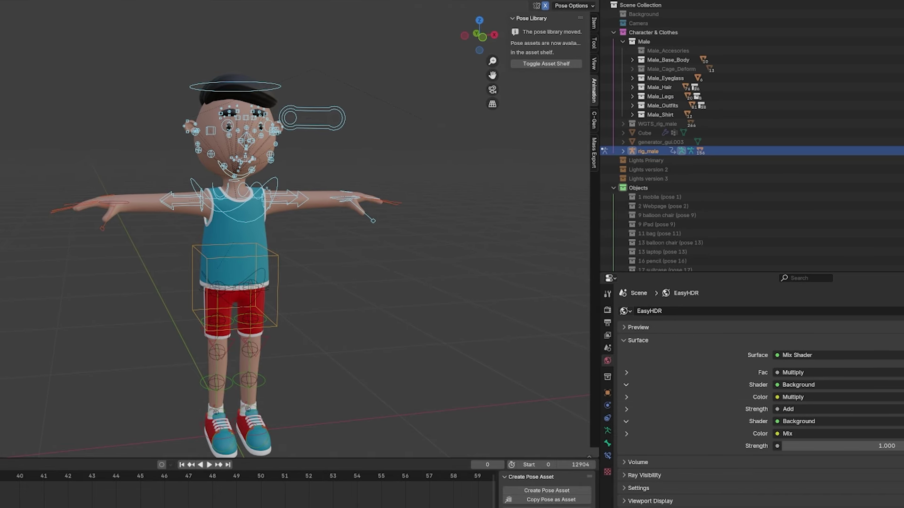
drag(46, 71, 401, 454)
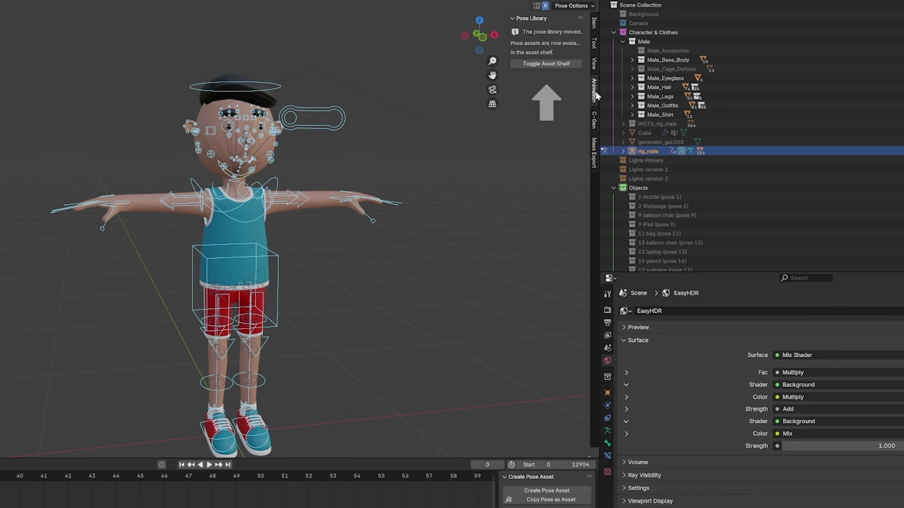
click(559, 65)
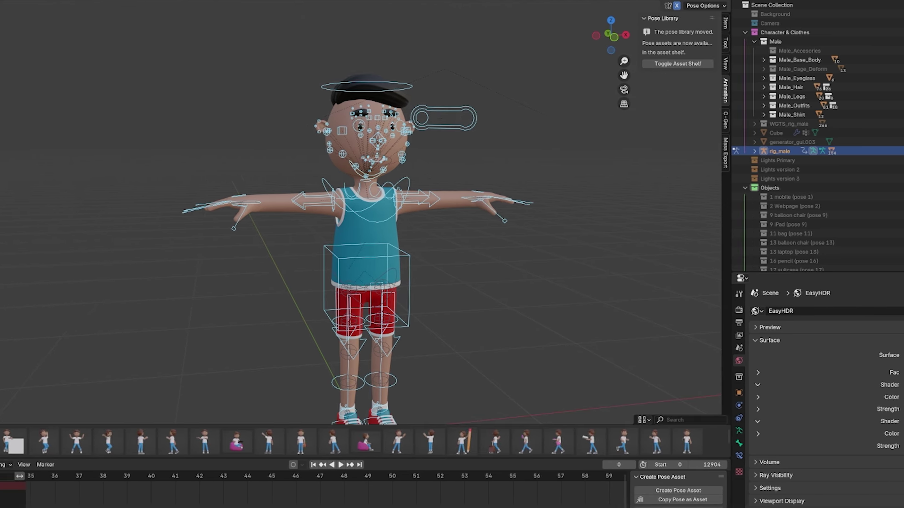
click(15, 442)
scroll(482, 158, up, 4)
scroll(481, 158, down, 3)
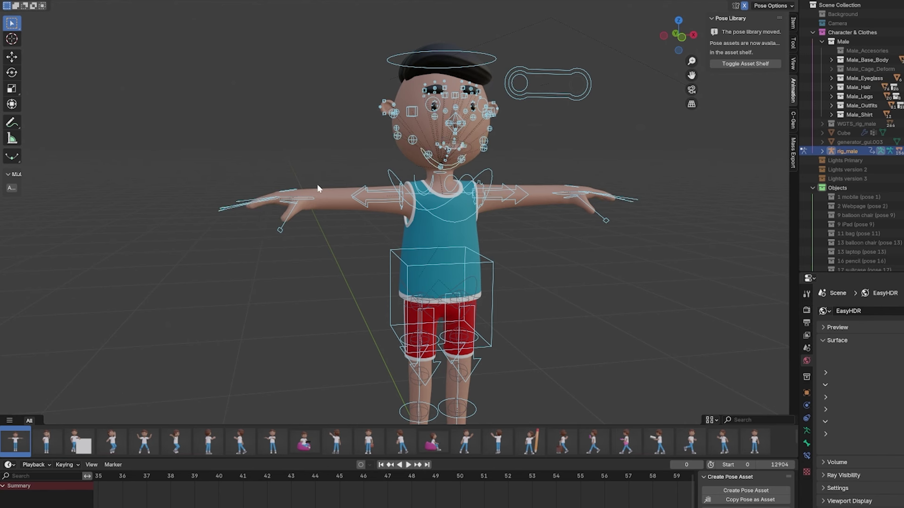
- Undo the last change, reapply the T-pose asset to the head and face controls, and return to Object Mode
key(ctrl+z)
drag(358, 27, 541, 174)
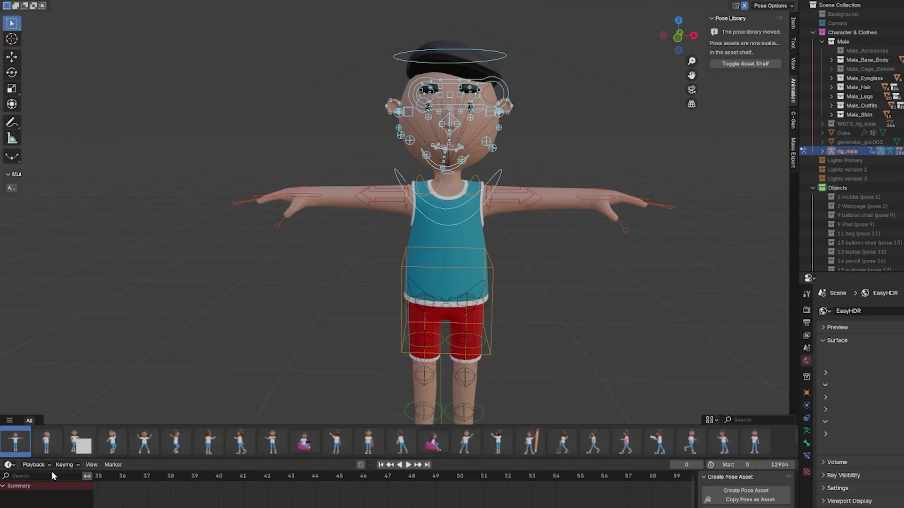
click(20, 452)
middle_drag(464, 157, 565, 169)
scroll(567, 248, down, 3)
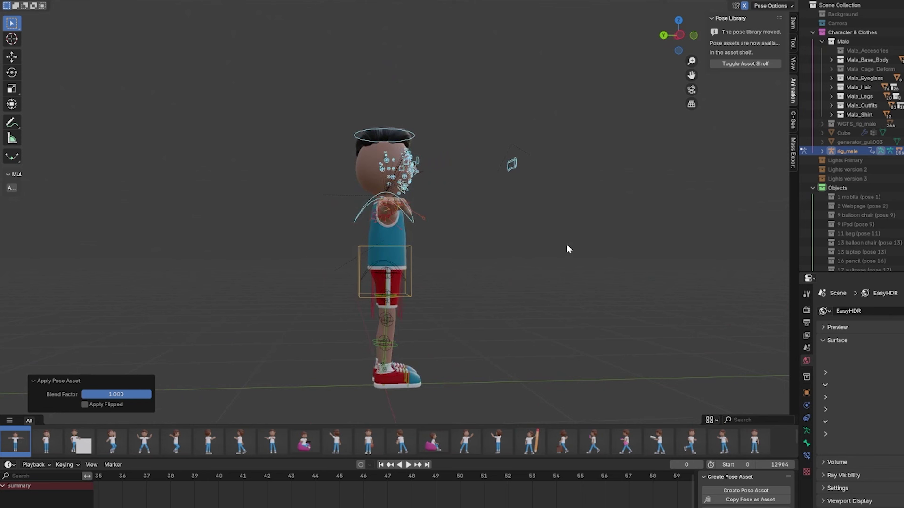
middle_drag(566, 248, 471, 240)
click(52, 1)
click(58, 5)
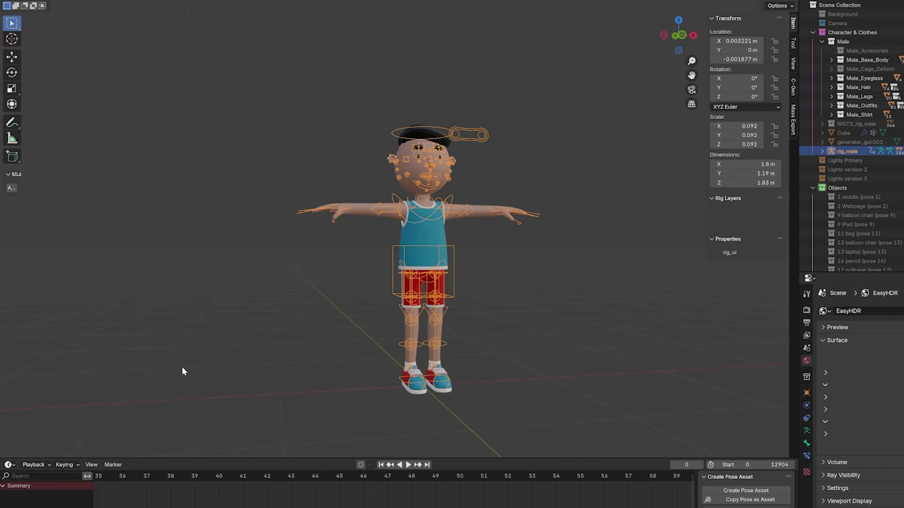
- Delete the Undefined mix, Color Ramp and Noise Texture nodes from the hair mesh's hair_type_1.006 material, leaving the Principled BSDF
click(407, 136)
scroll(390, 190, up, 3)
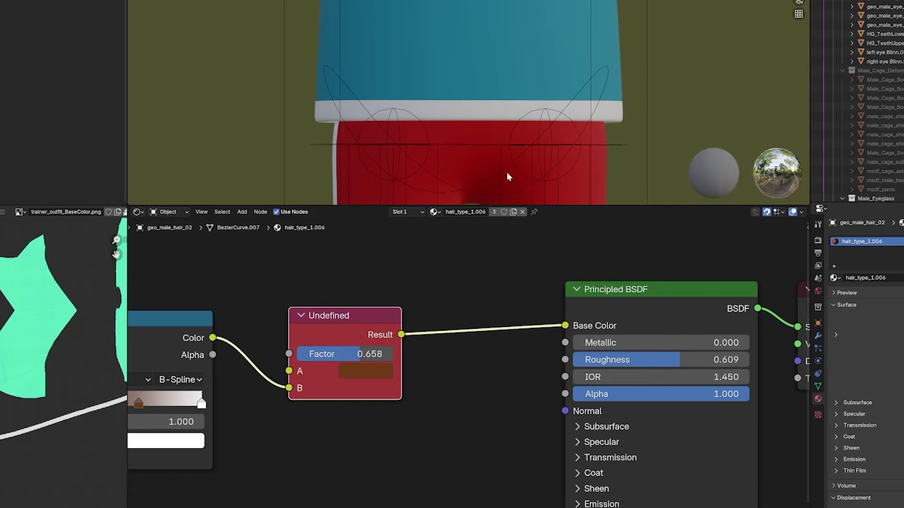
scroll(394, 317, down, 3)
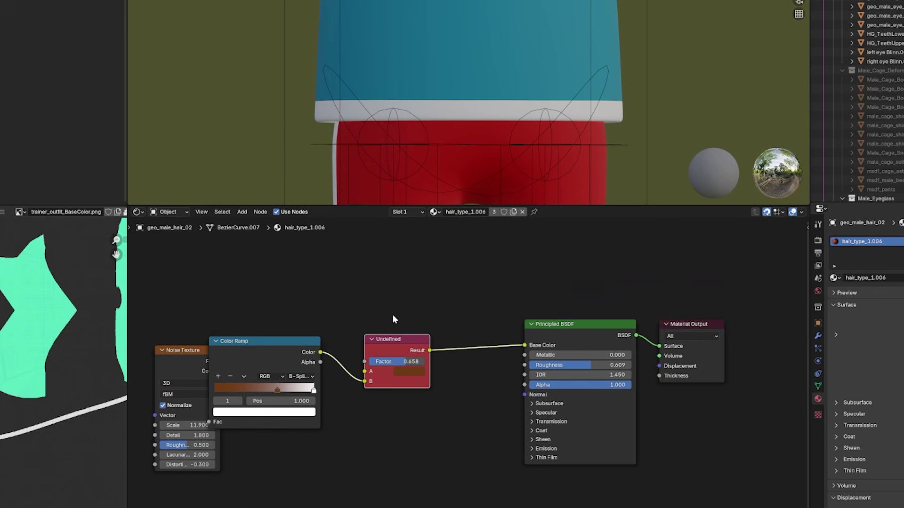
middle_drag(394, 317, 446, 314)
scroll(473, 123, down, 5)
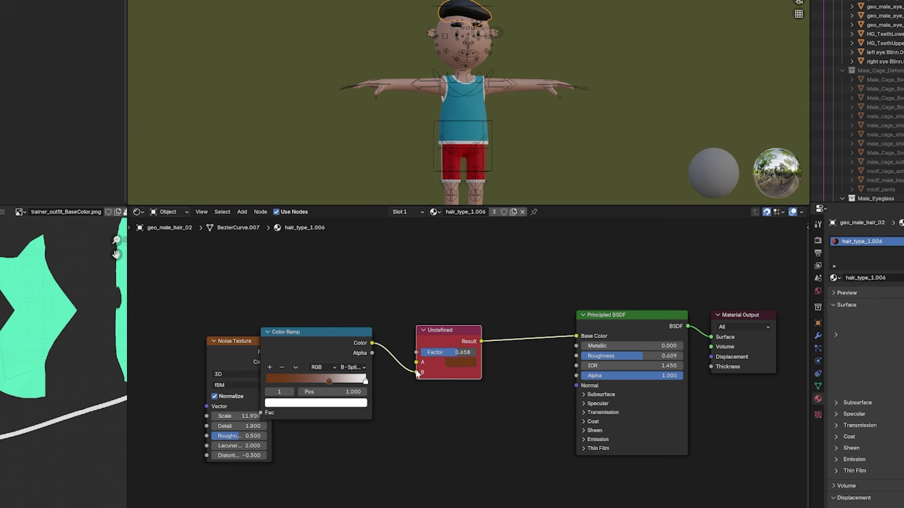
drag(416, 372, 416, 363)
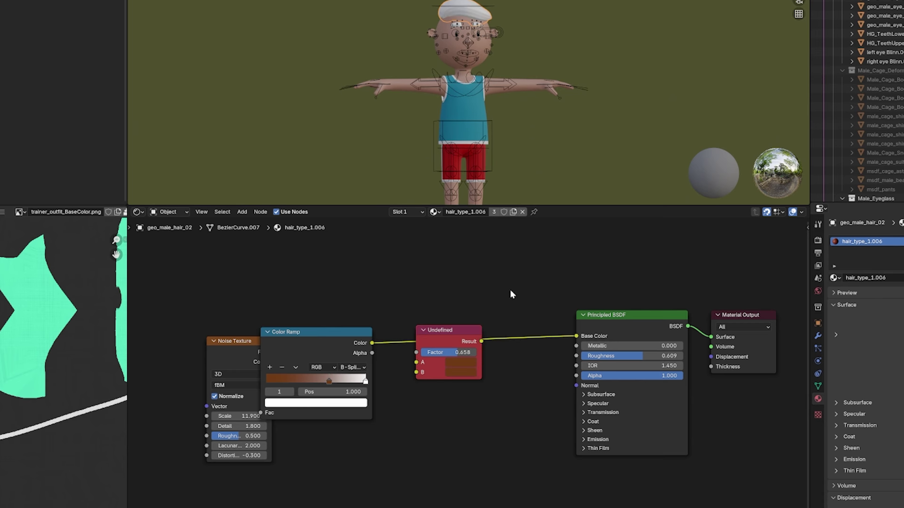
key(ctrl+x)
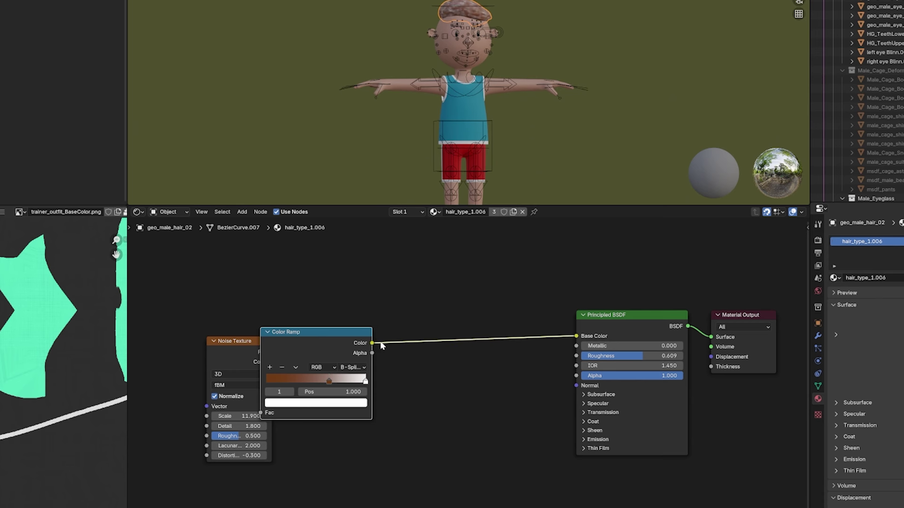
drag(363, 340, 426, 334)
key(x)
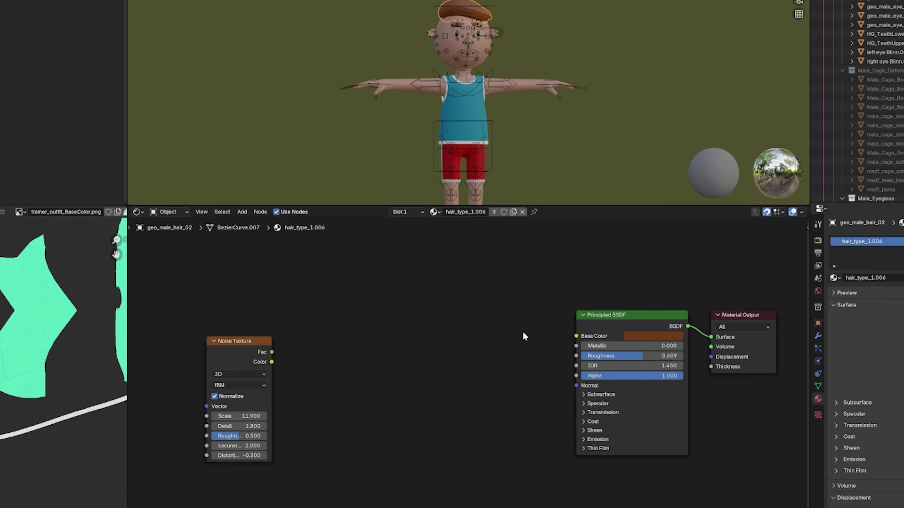
click(263, 344)
key(x)
- Darken the hair material's Base Color to a near-black brown with a value of about 0.013
click(652, 335)
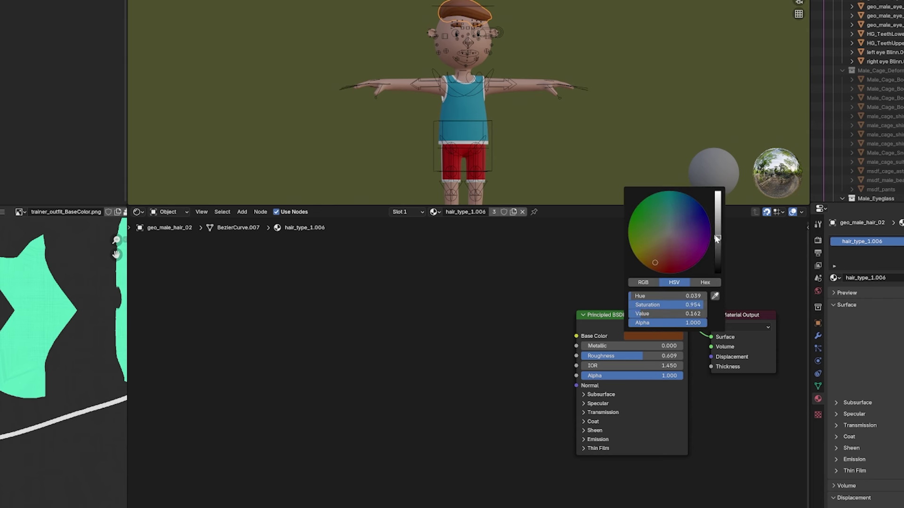
drag(717, 239, 717, 264)
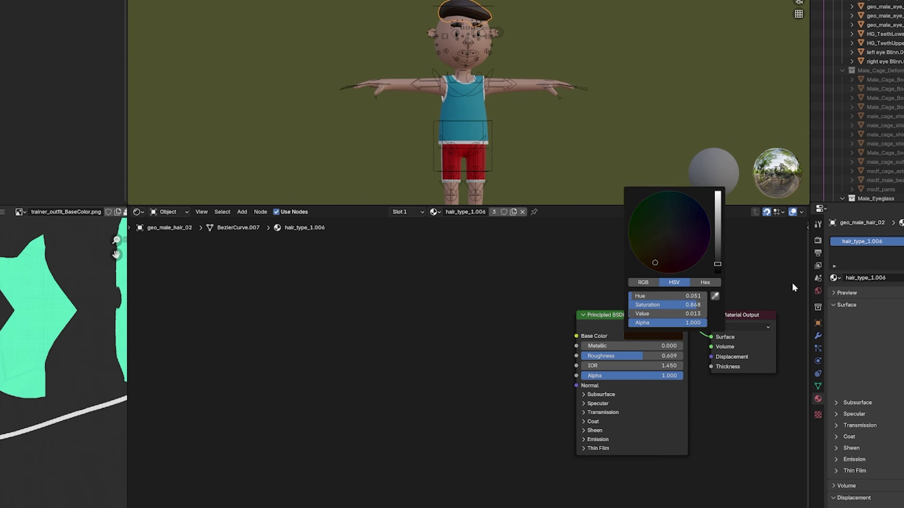
scroll(488, 151, up, 6)
scroll(438, 32, down, 3)
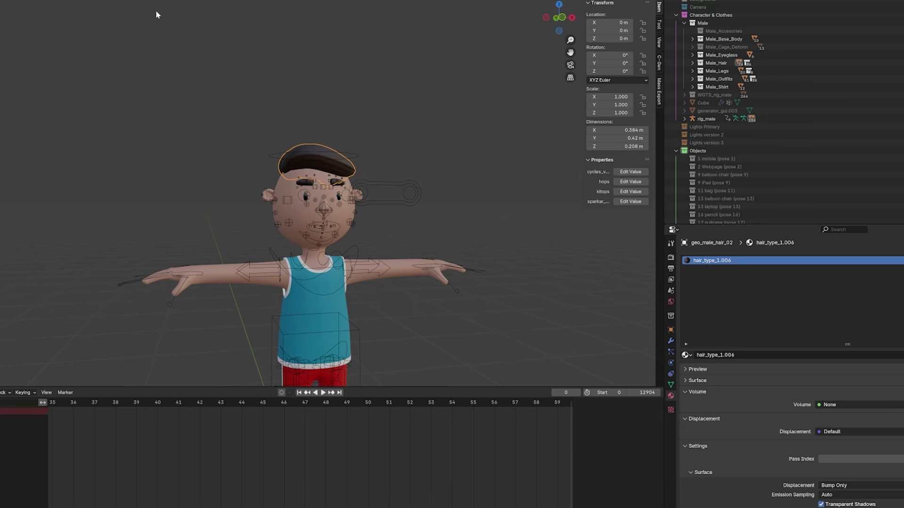
scroll(157, 15, down, 4)
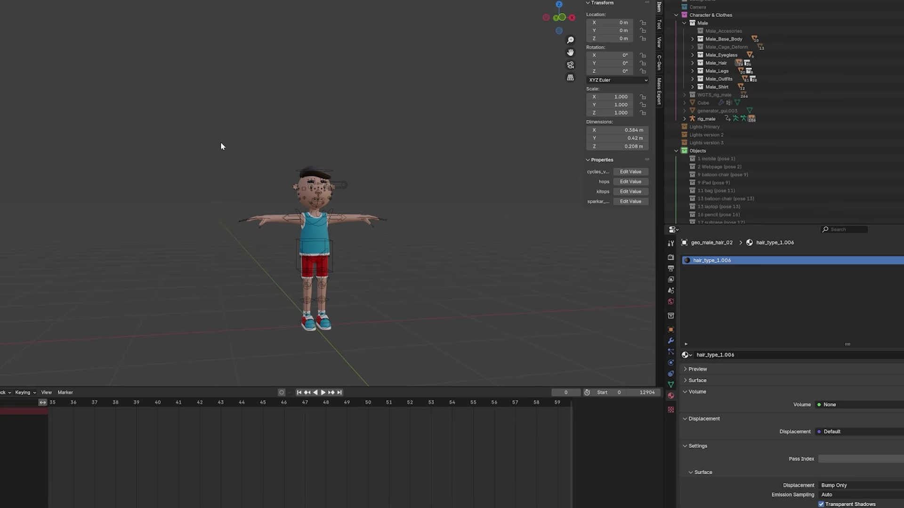
- Select the whole character with its rig and export it as the glTF Binary file Male.glb in the GLB export folder
drag(221, 143, 401, 362)
click(9, 1)
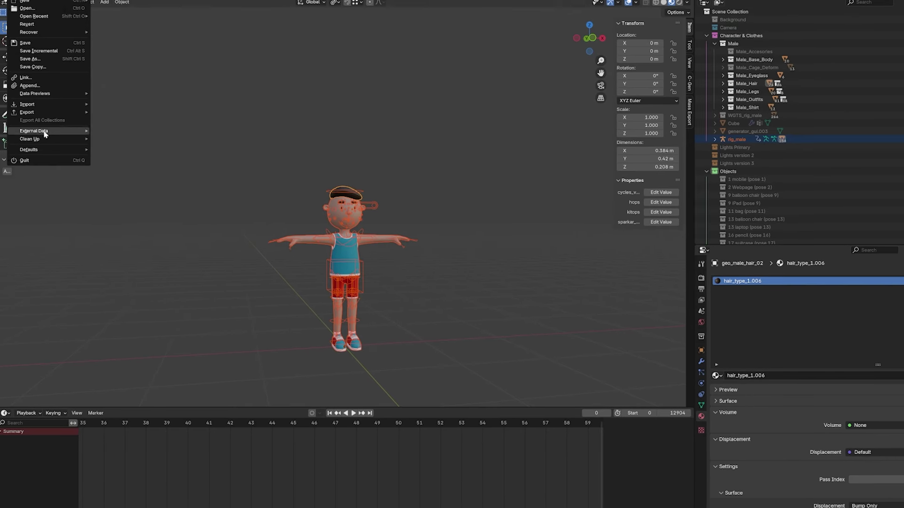
mouse_move(35, 112)
click(140, 192)
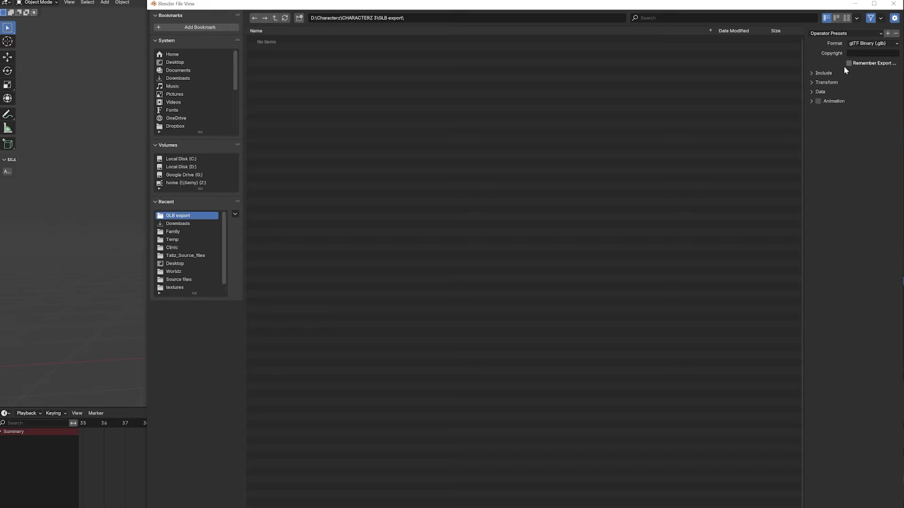
click(820, 93)
click(827, 84)
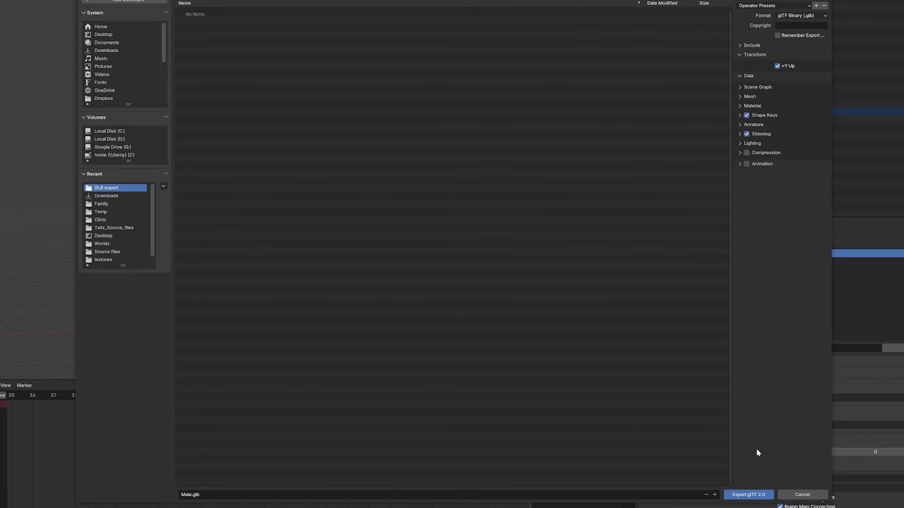
click(748, 495)
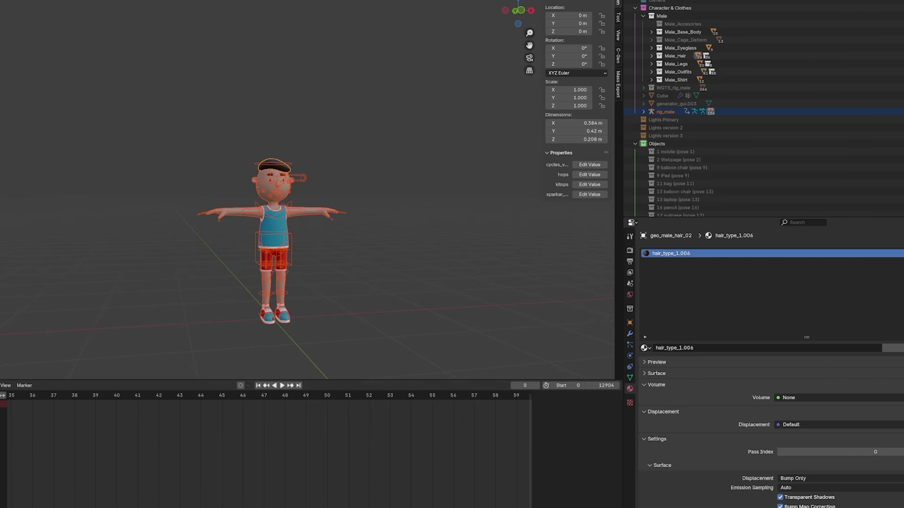
- Find the exported Male file and examine the character's skin, hair and clothes from several angles in the model-viewer editor
click(148, 507)
click(442, 144)
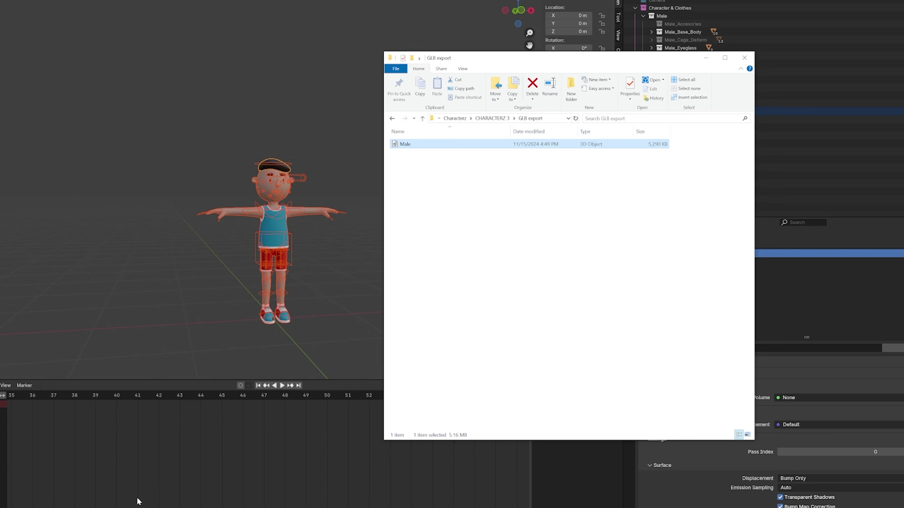
click(177, 438)
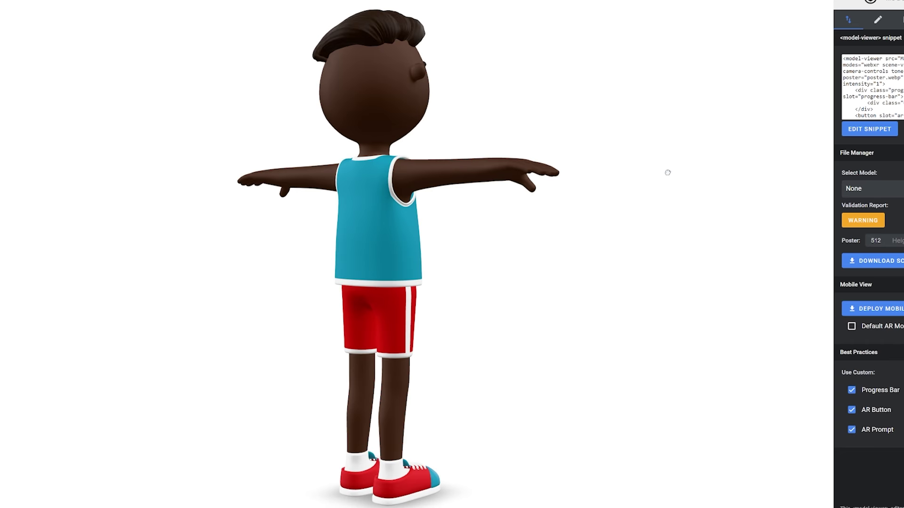
drag(667, 172, 455, 165)
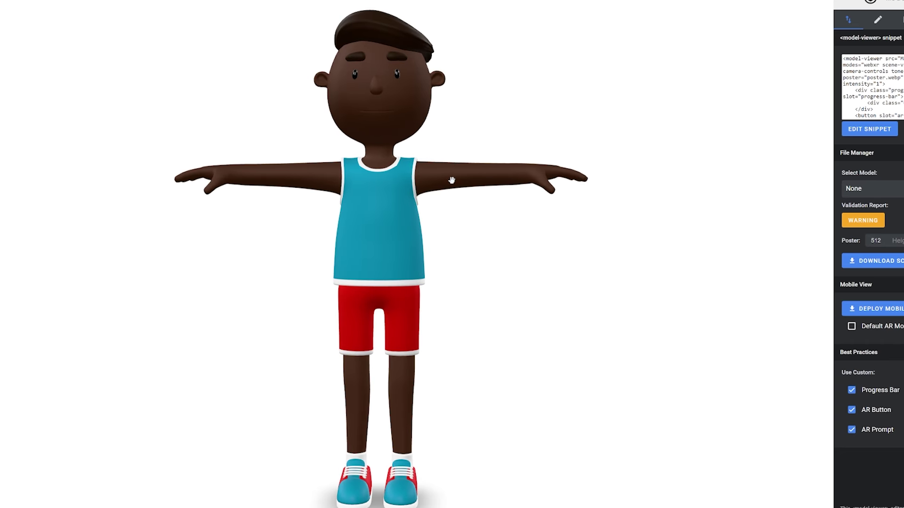
drag(427, 258, 455, 259)
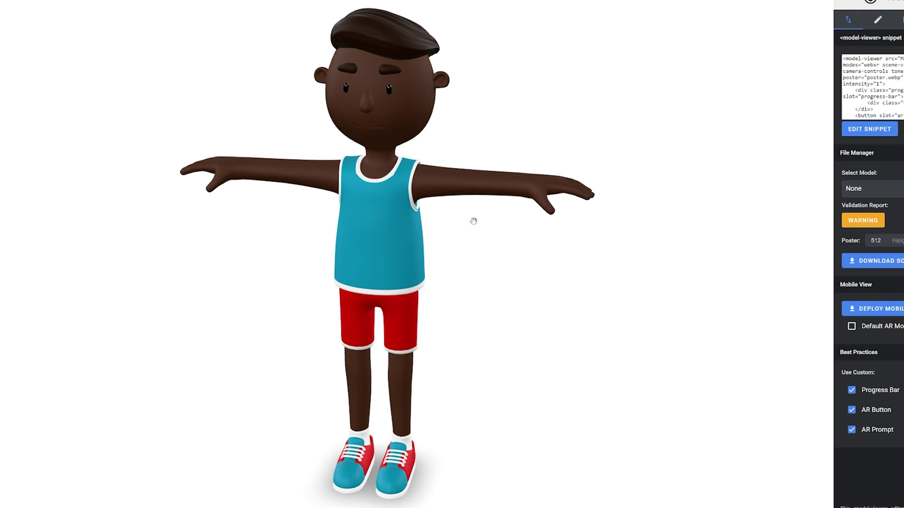
drag(390, 102, 438, 118)
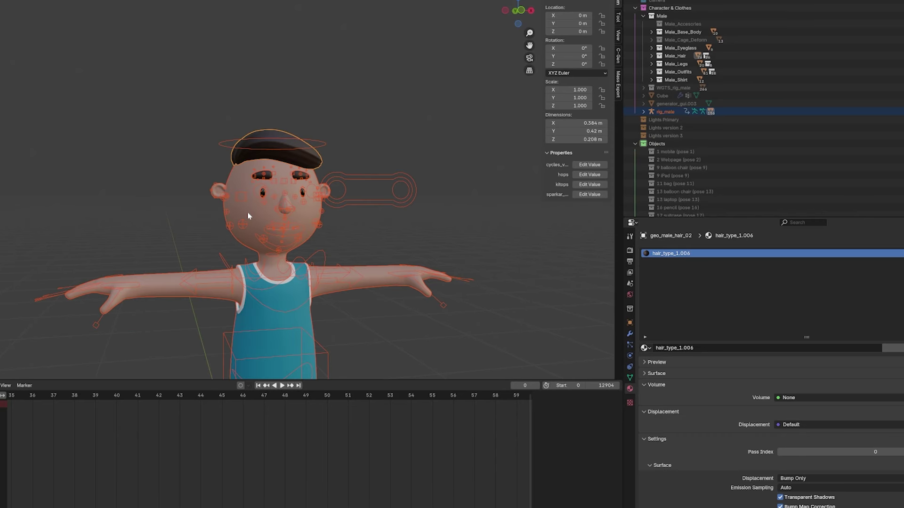
- Connect the light-skin Principled BSDF directly to the Material Output in the body's skin.003 material, bypassing the Mix Shader
click(247, 211)
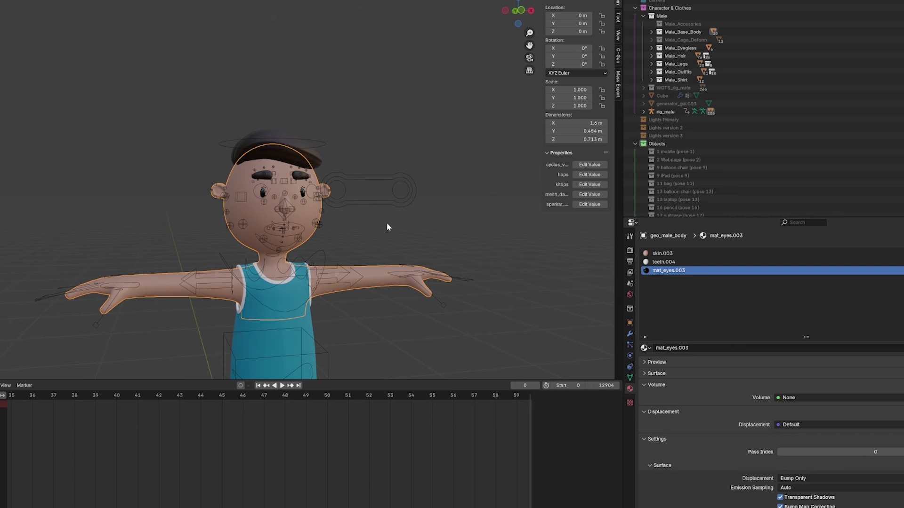
click(662, 254)
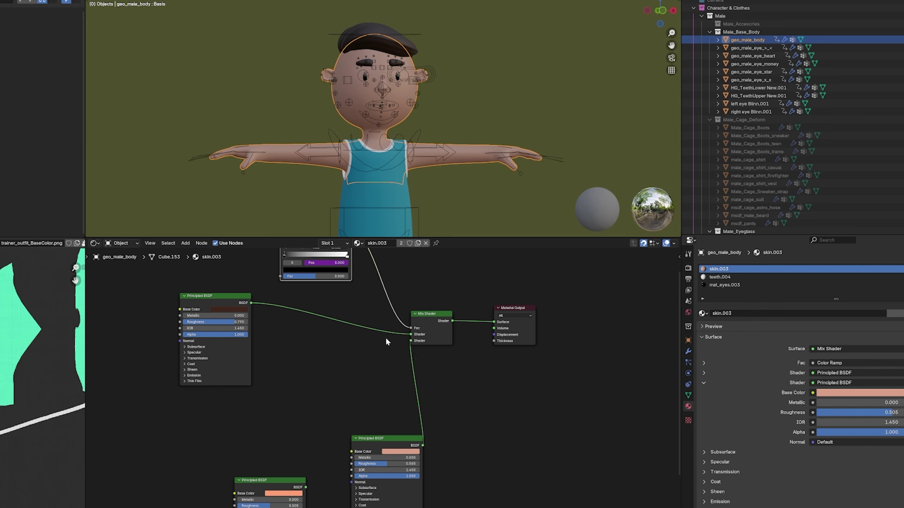
mouse_move(385, 337)
middle_down()
mouse_move(335, 346)
mouse_move(352, 361)
middle_up()
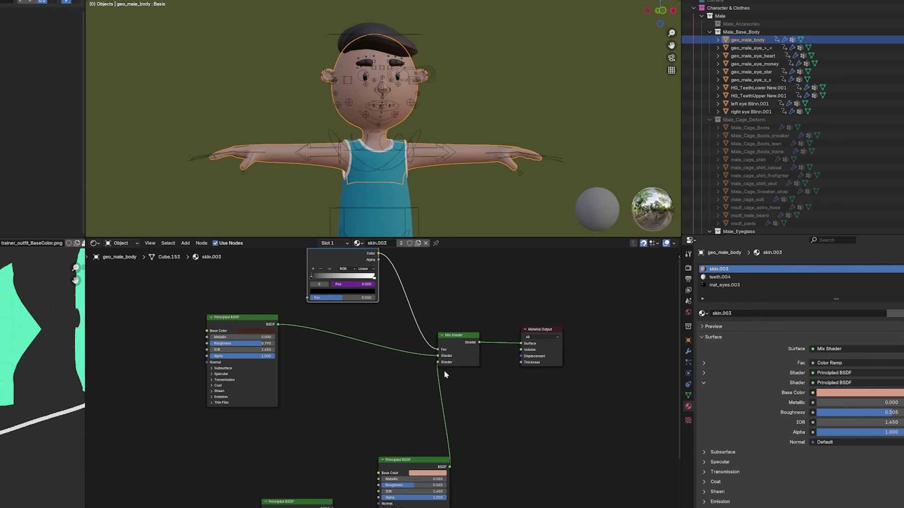
click(452, 361)
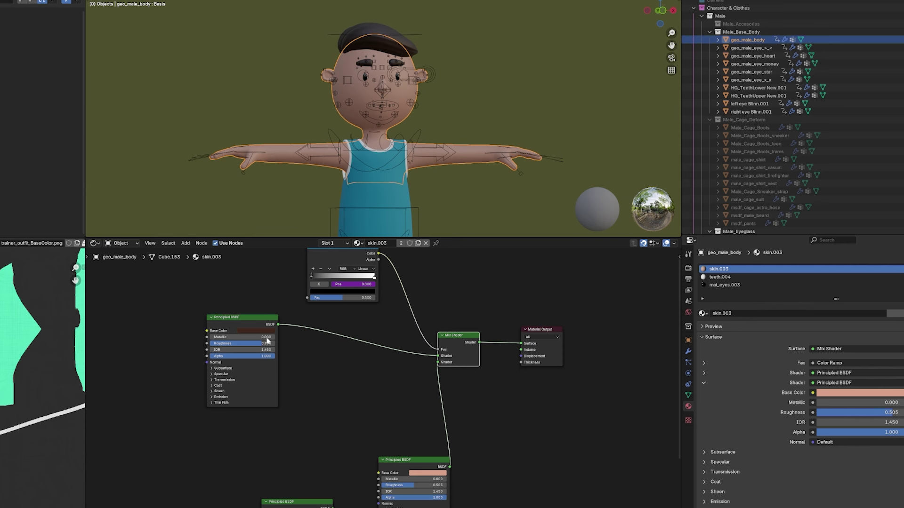
click(241, 324)
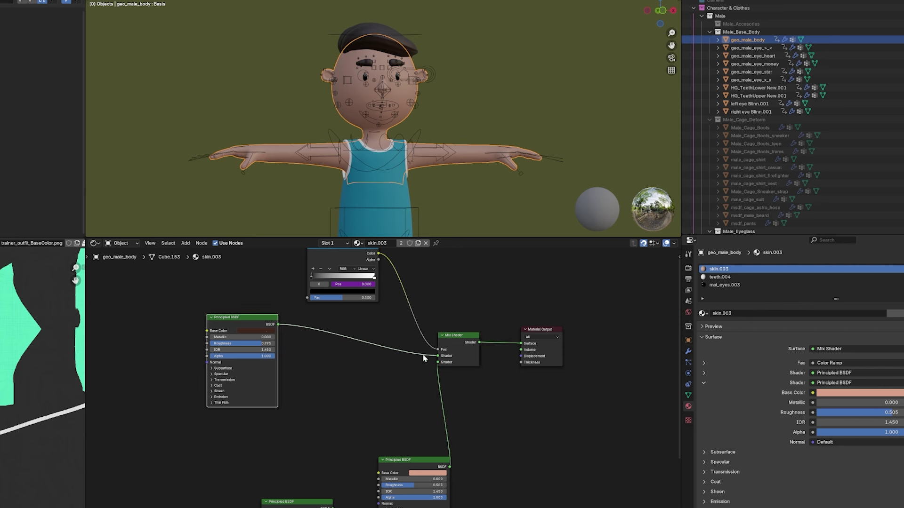
drag(437, 356, 521, 344)
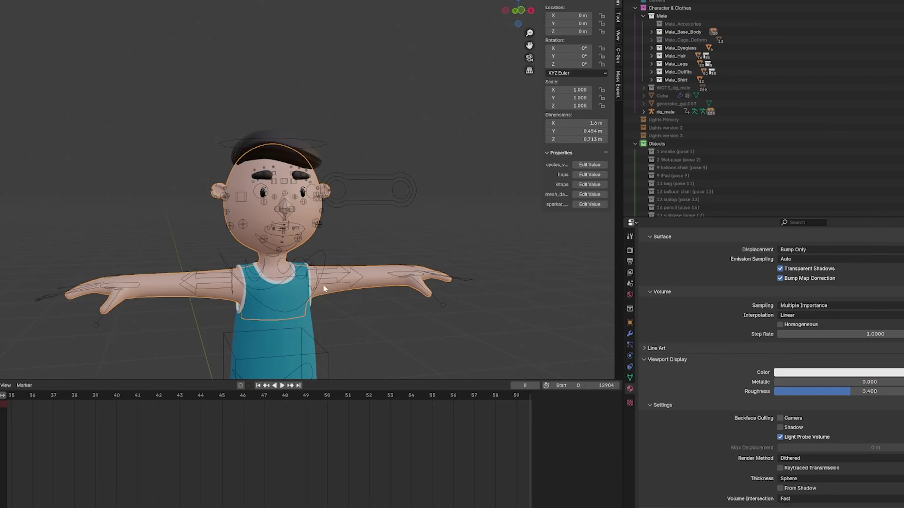
- Darken the Base Color of the body's skin.003 material to a value of about 0.442
scroll(711, 307, up, 15)
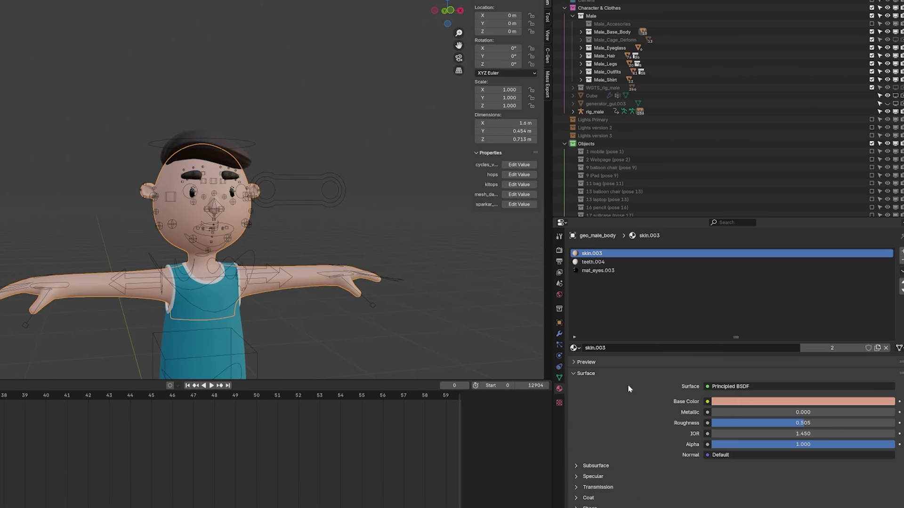
click(731, 401)
drag(888, 281, 888, 286)
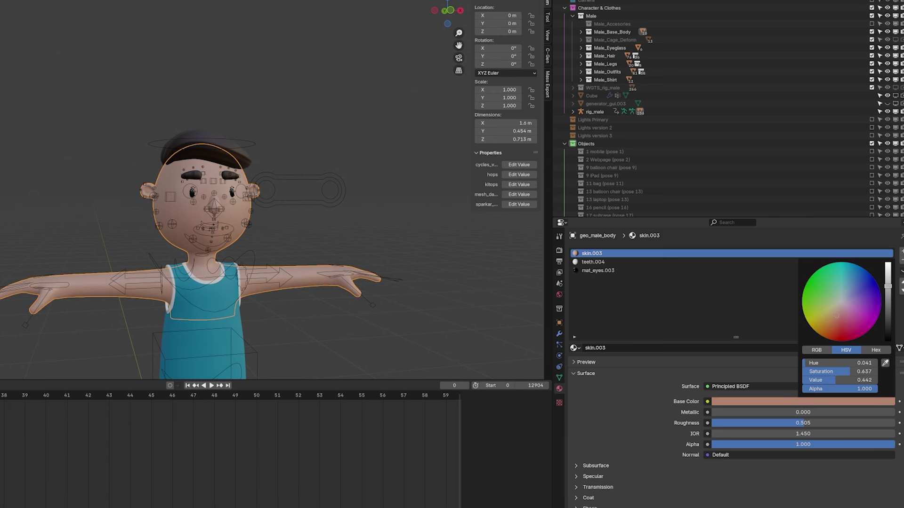
- Select the whole character with its rig, export it again as glTF 2.0 and check the model in the model-viewer editor
click(264, 89)
scroll(267, 150, down, 3)
shift+middle_drag(273, 209, 260, 155)
shift+middle_drag(148, 115, 155, 130)
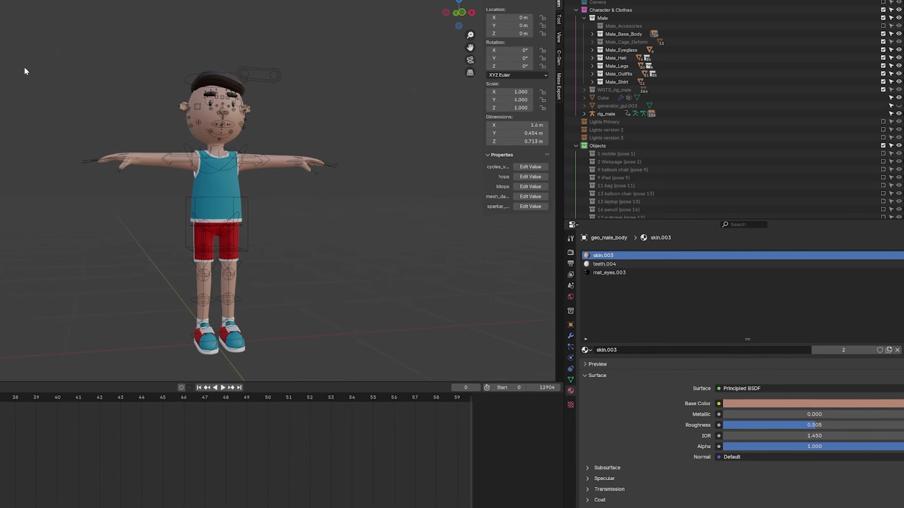
key(a)
click(19, 1)
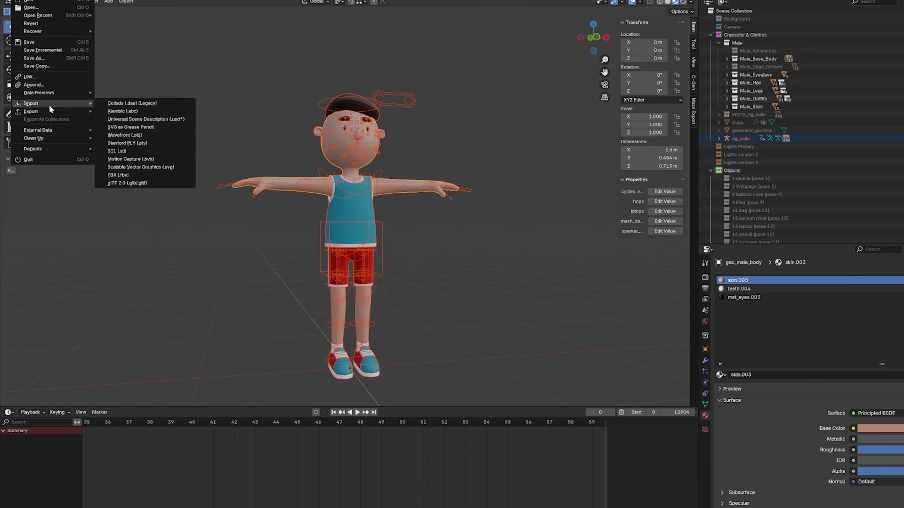
mouse_move(56, 111)
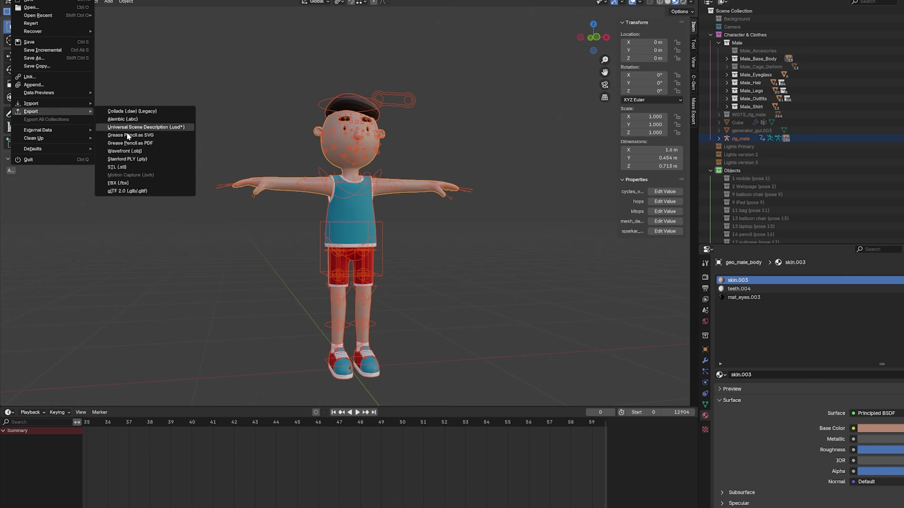
click(129, 191)
click(777, 494)
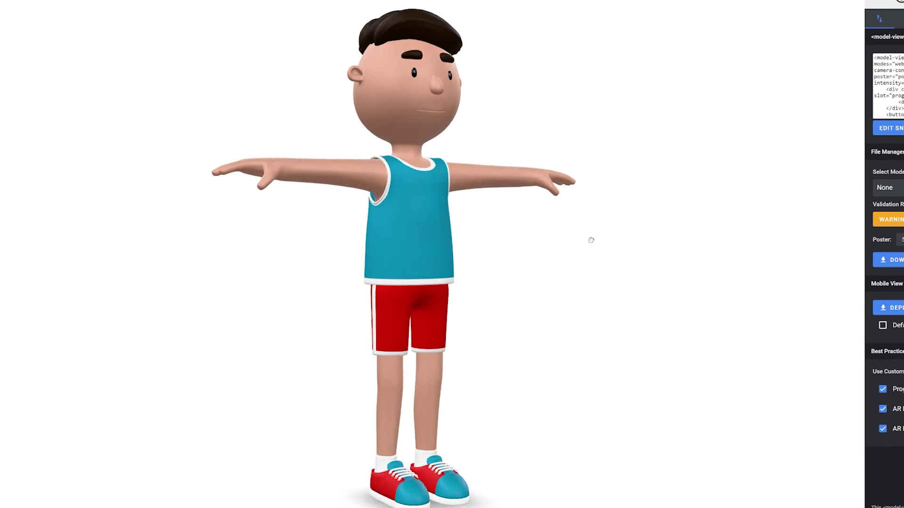
drag(589, 240, 532, 249)
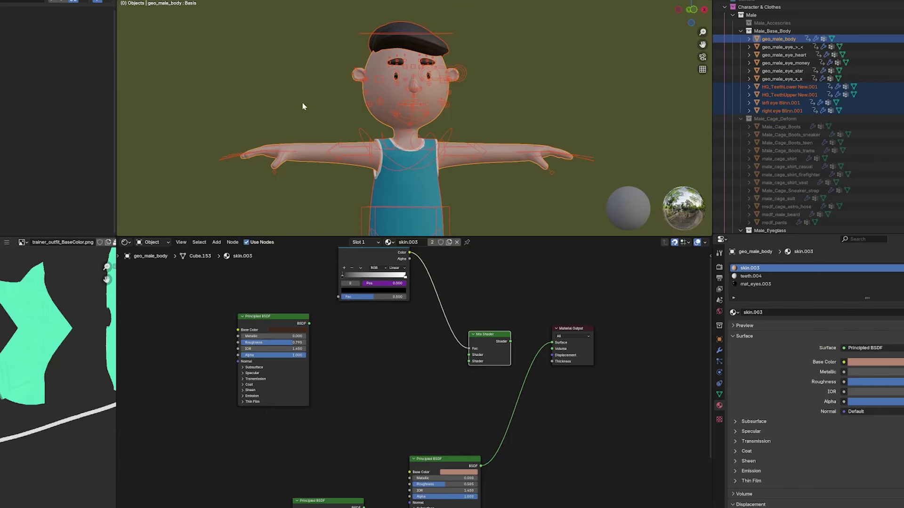
- Examine the body's skin.003 node setup, comparing the dark and light Principled BSDF shaders and their links to the Material Output
scroll(383, 135, down, 5)
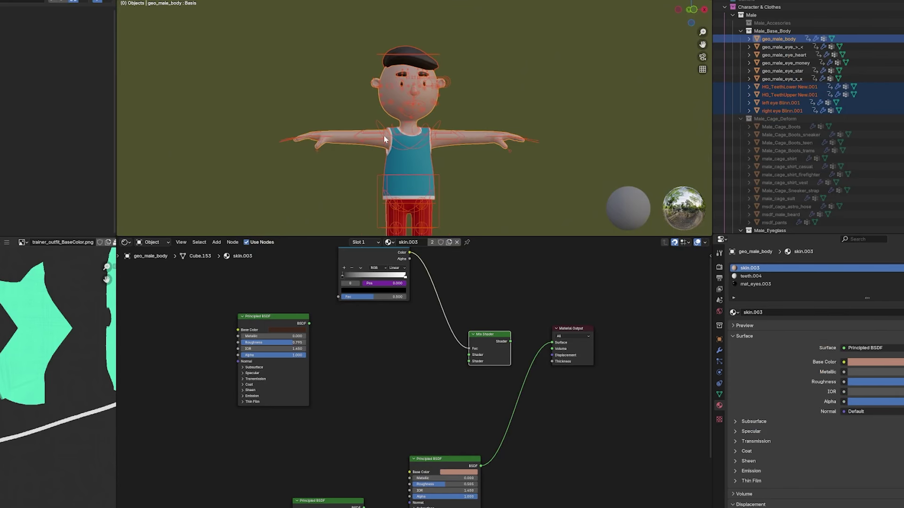
click(392, 162)
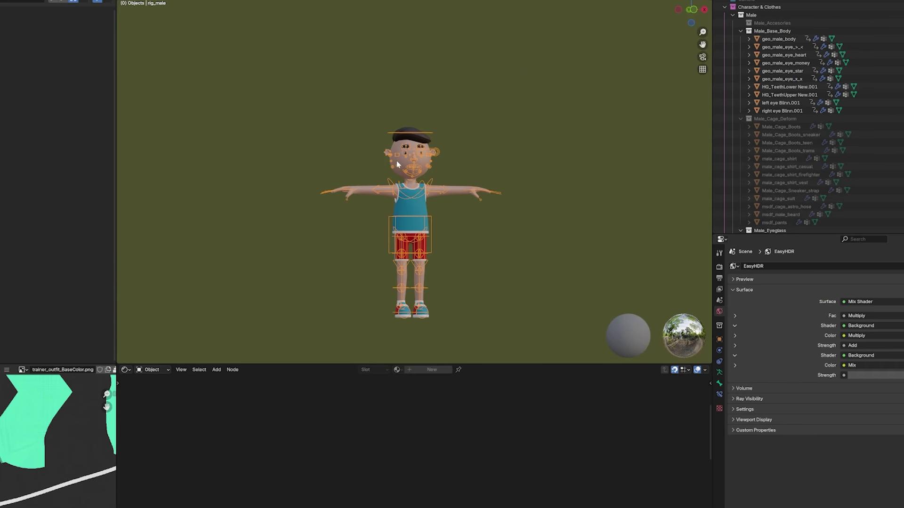
click(396, 161)
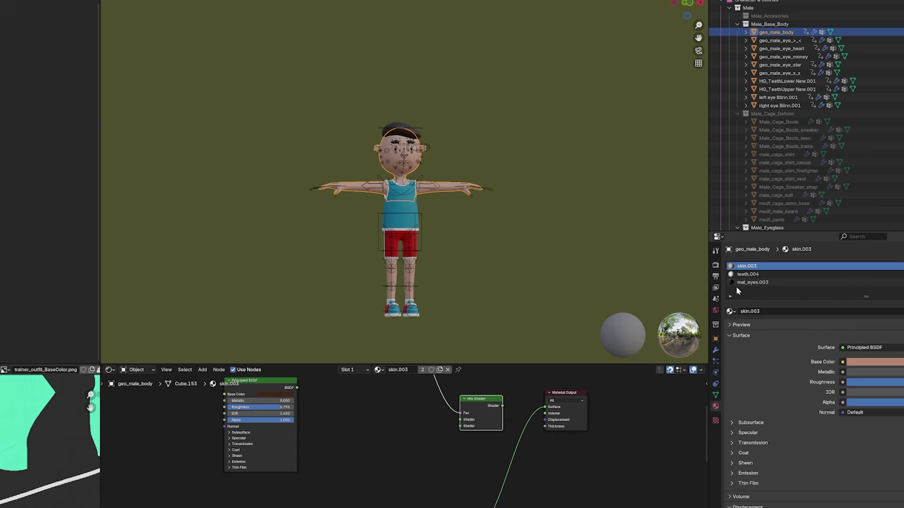
scroll(278, 447, down, 4)
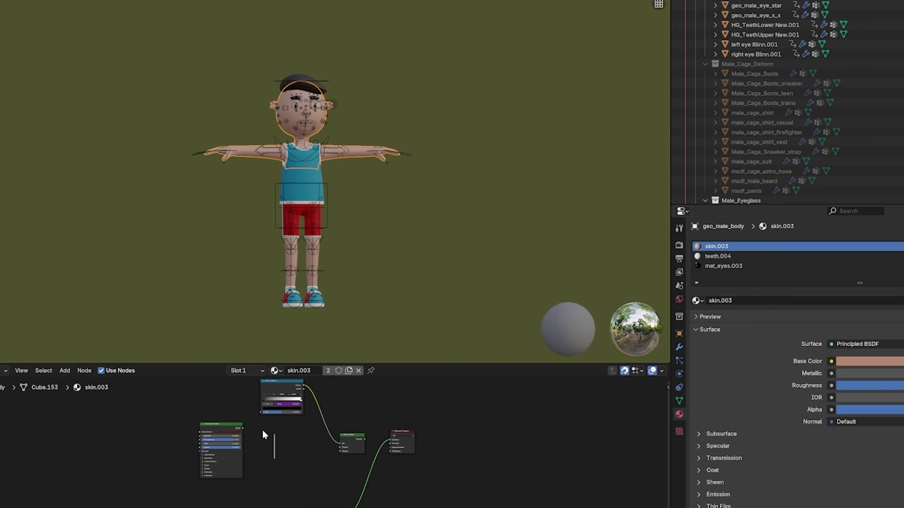
click(226, 428)
scroll(380, 433, up, 5)
scroll(421, 398, down, 3)
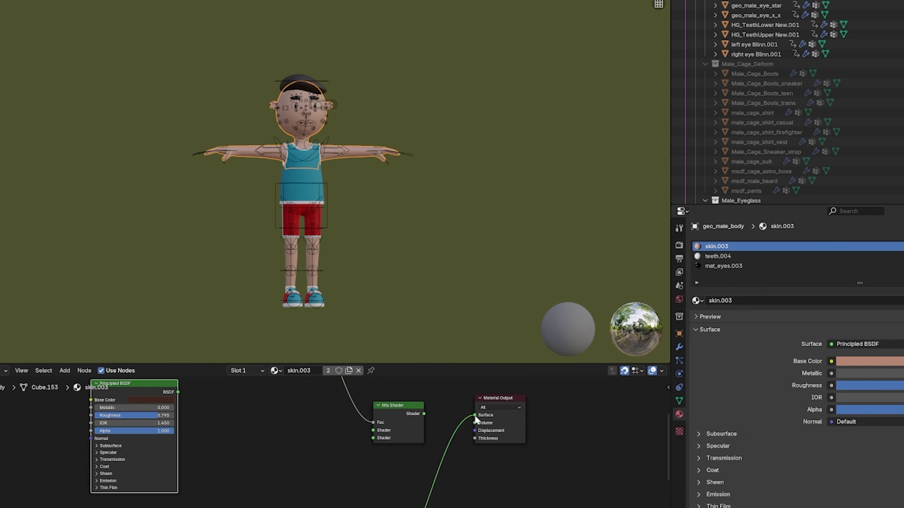
scroll(456, 437, down, 5)
middle_drag(387, 472, 386, 430)
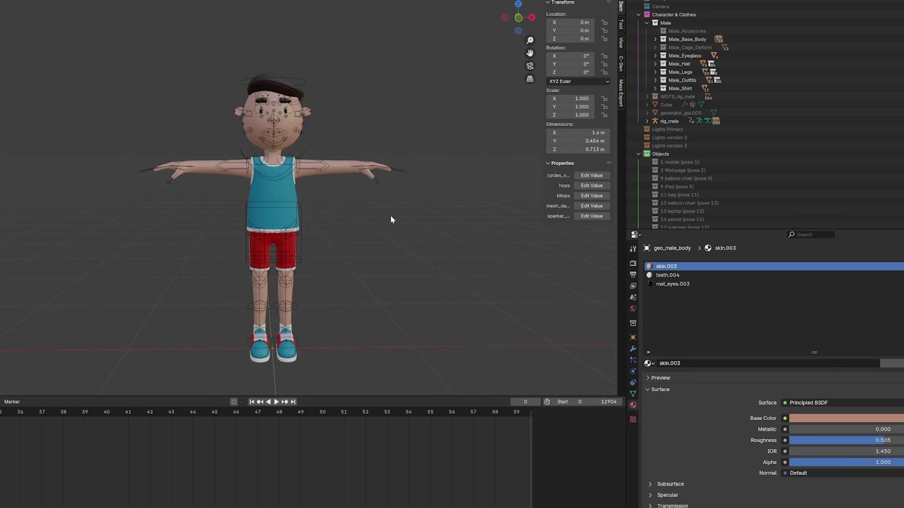
- Put the character's rig in Pose Mode and apply the pointing pose with one arm raised from the pose library
drag(99, 41, 391, 328)
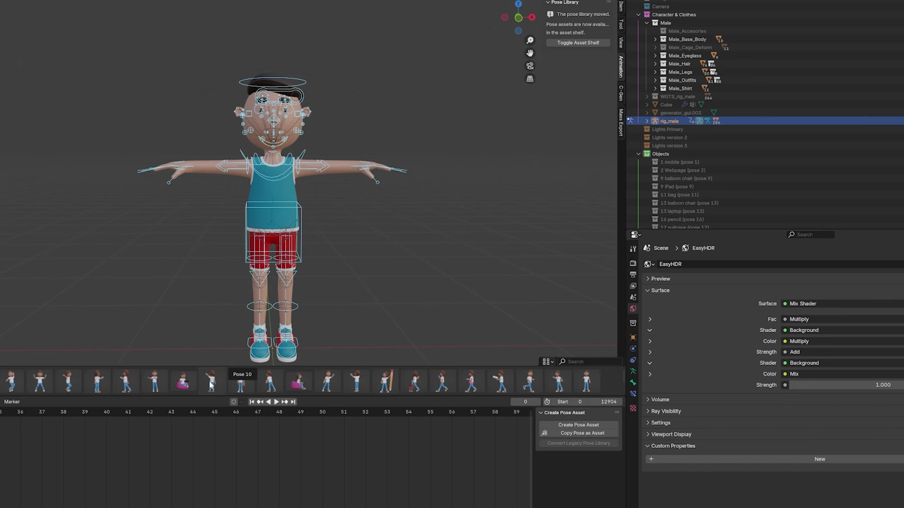
click(212, 381)
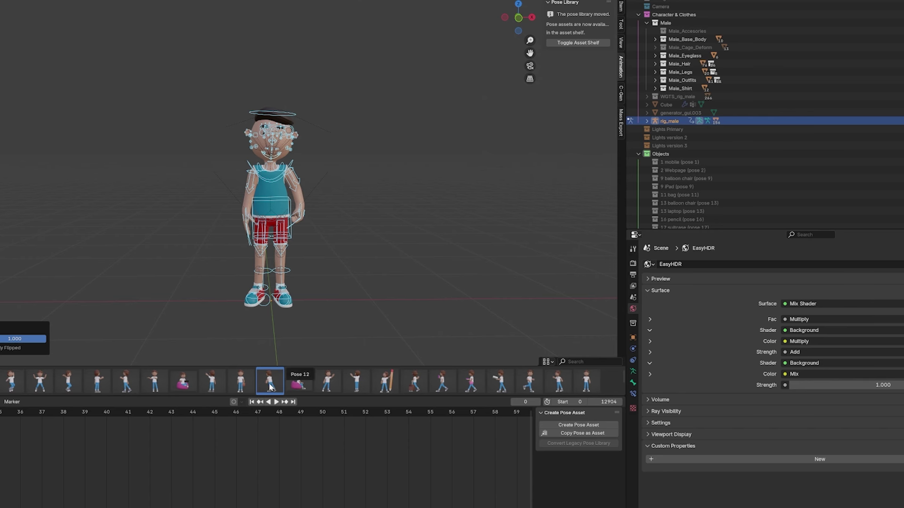
click(270, 382)
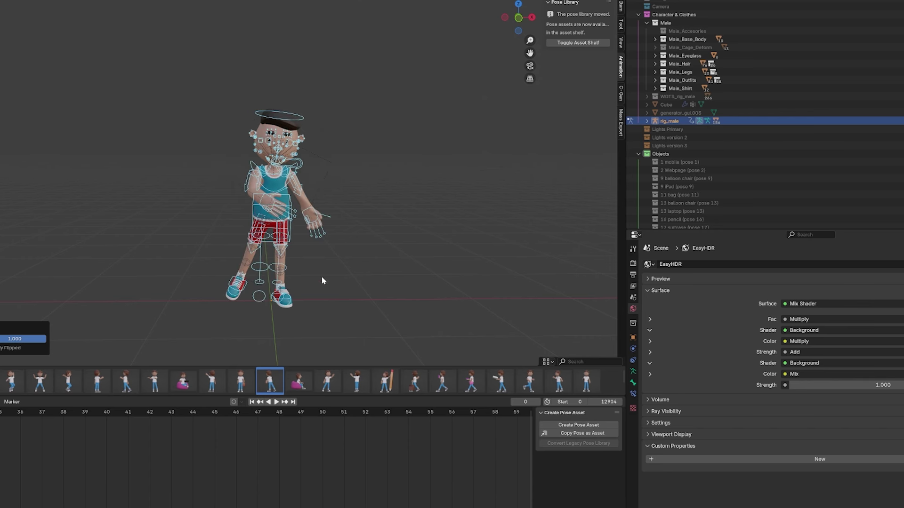
click(222, 385)
- Show the rig's Layer 29 bone collection and select all the bones, including the root control
click(633, 372)
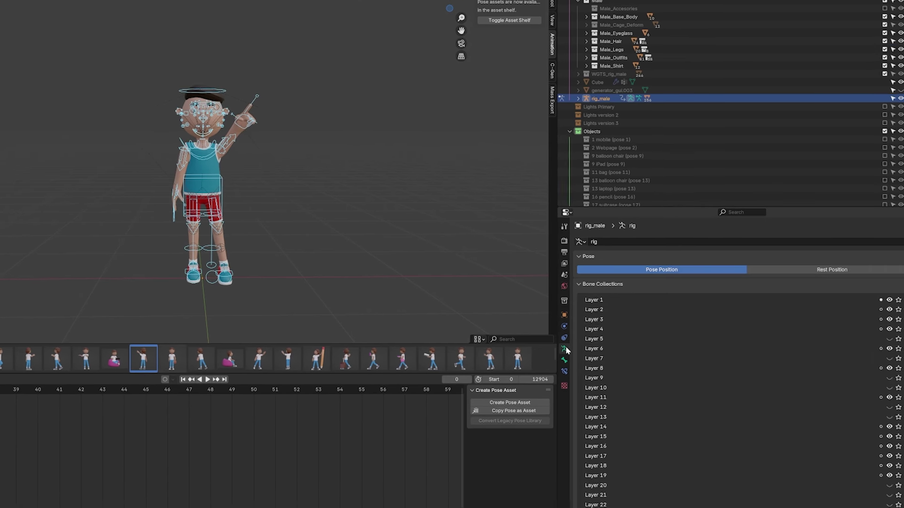
scroll(847, 415, down, 5)
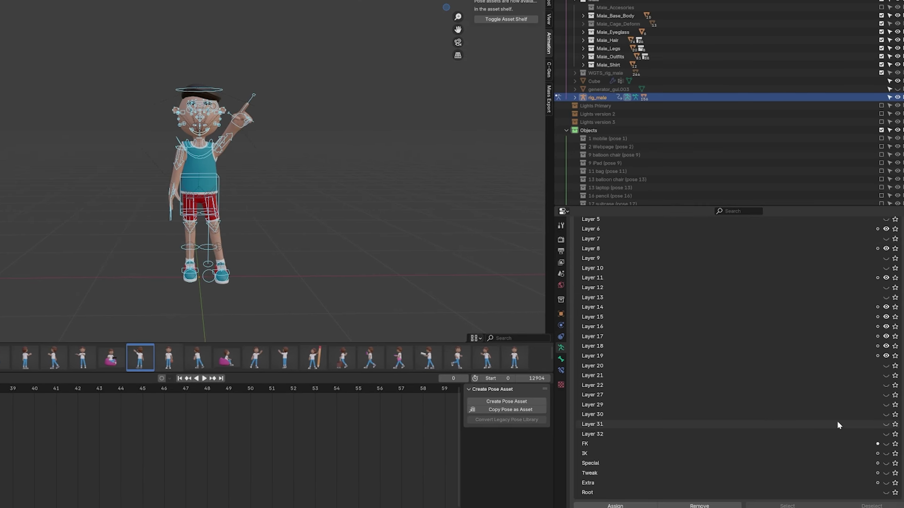
click(886, 405)
key(a)
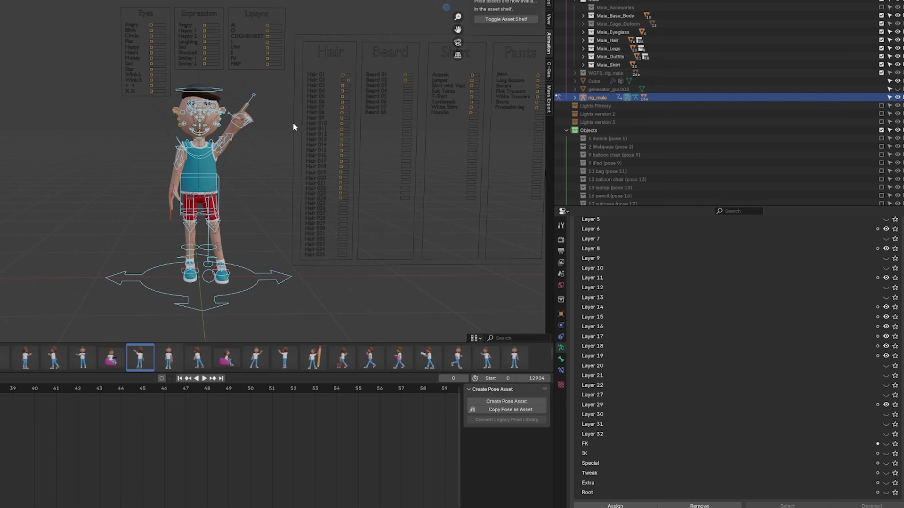
drag(175, 85, 277, 307)
- Try several library poses, settle on the one presenting with both hands to one side, and hide the Layer 29 bone collection
double_click(138, 362)
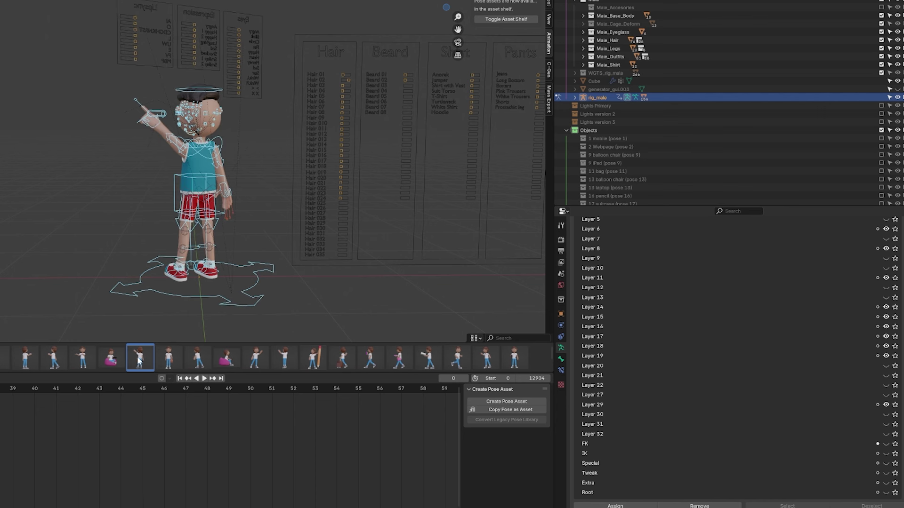
click(169, 358)
click(227, 359)
click(207, 362)
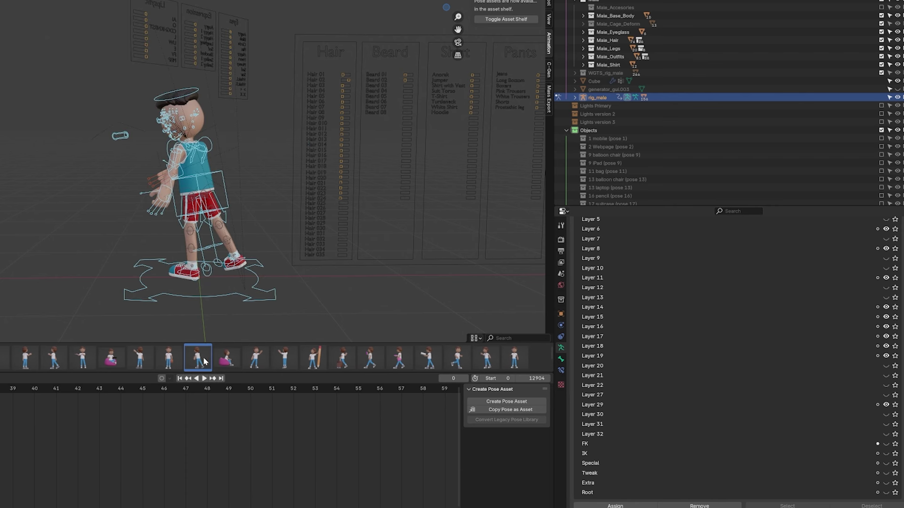
click(168, 360)
click(51, 363)
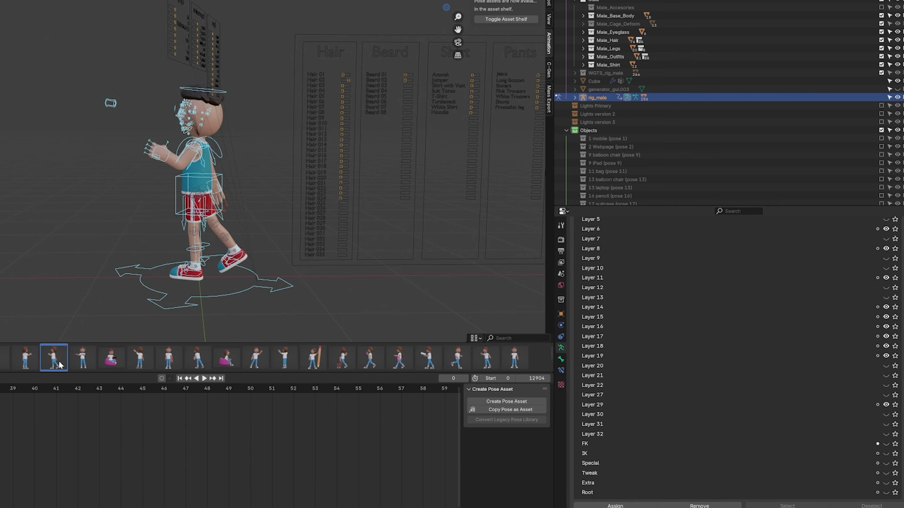
click(83, 360)
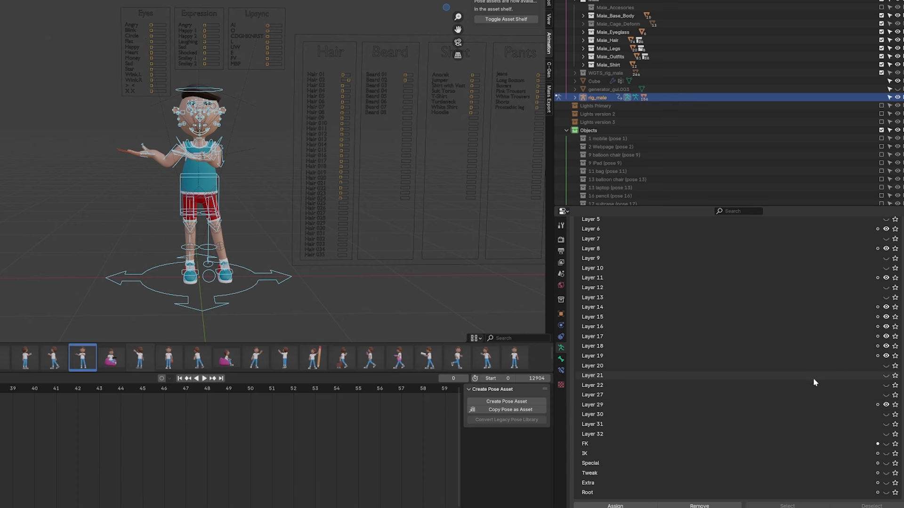
click(885, 405)
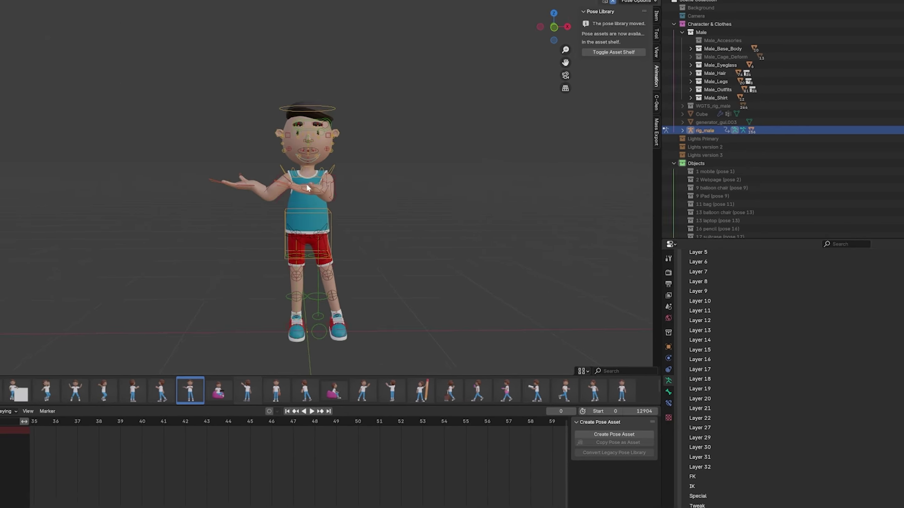
- Select the rig's bones in Pose Mode and export as the glTF Binary file Male.glb with Shape Keys and Skinning enabled
drag(184, 58, 402, 285)
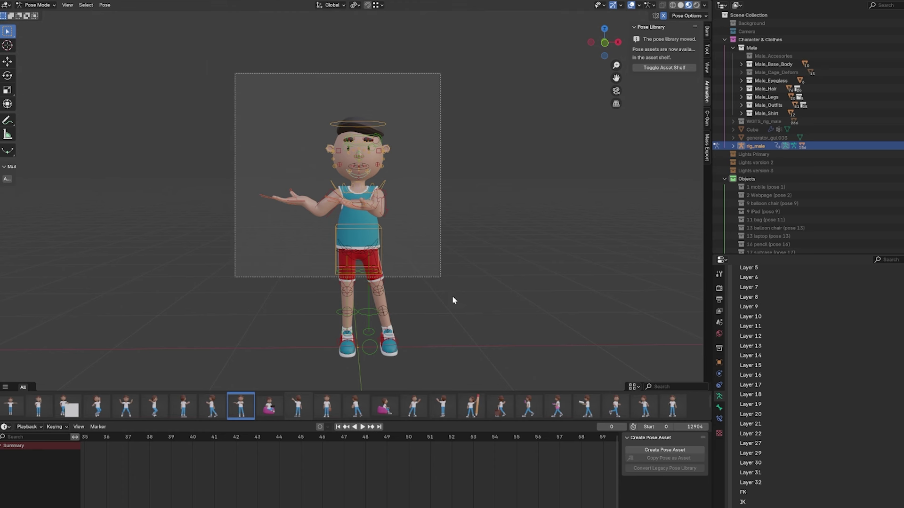
drag(452, 300, 472, 367)
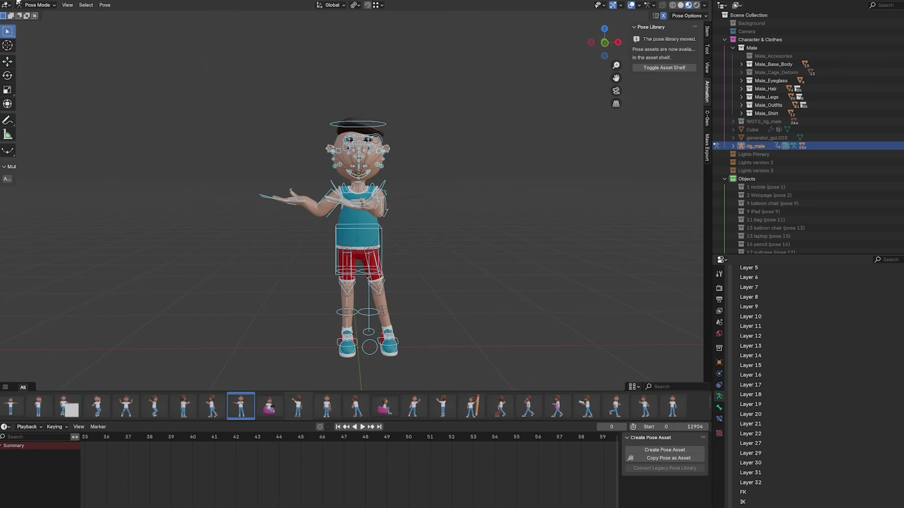
click(16, 2)
mouse_move(61, 118)
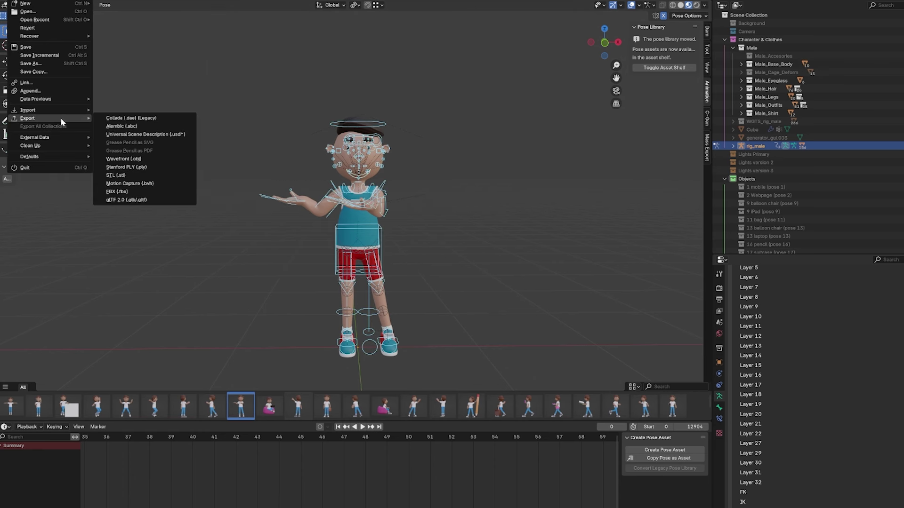
click(134, 202)
click(855, 97)
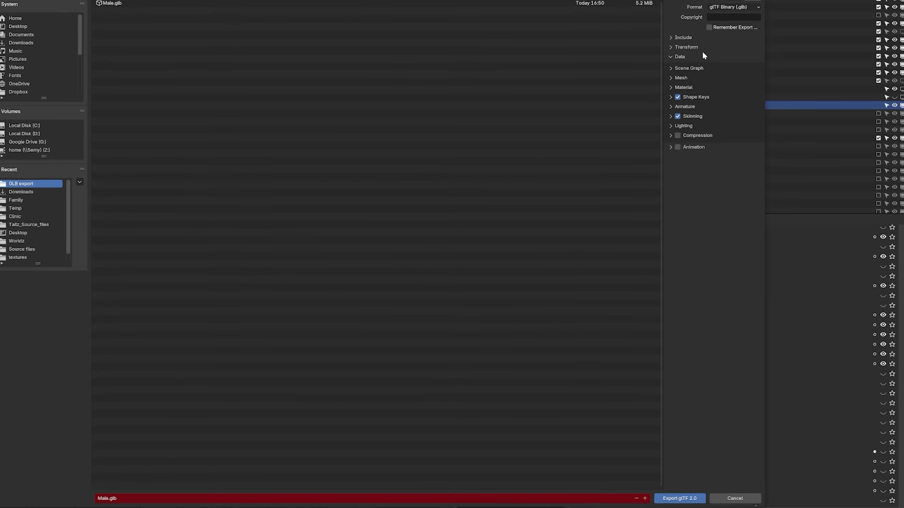
click(702, 49)
click(691, 119)
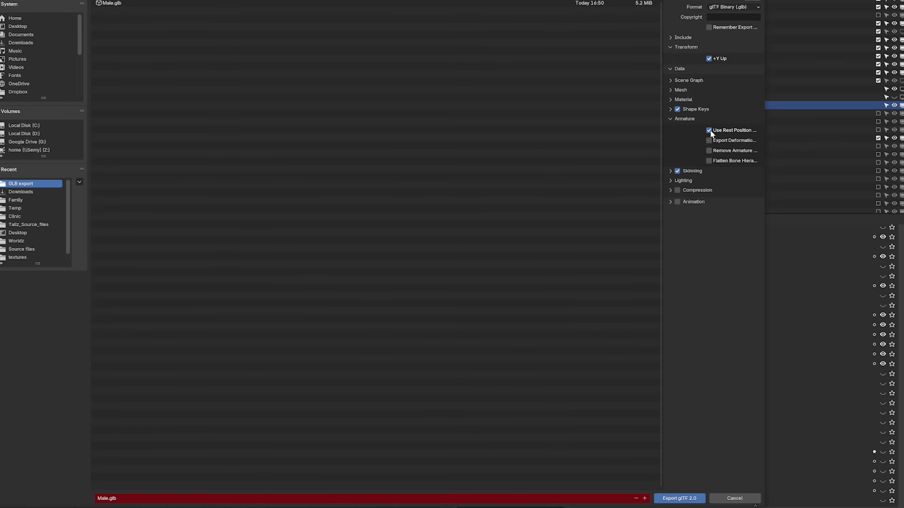
click(679, 498)
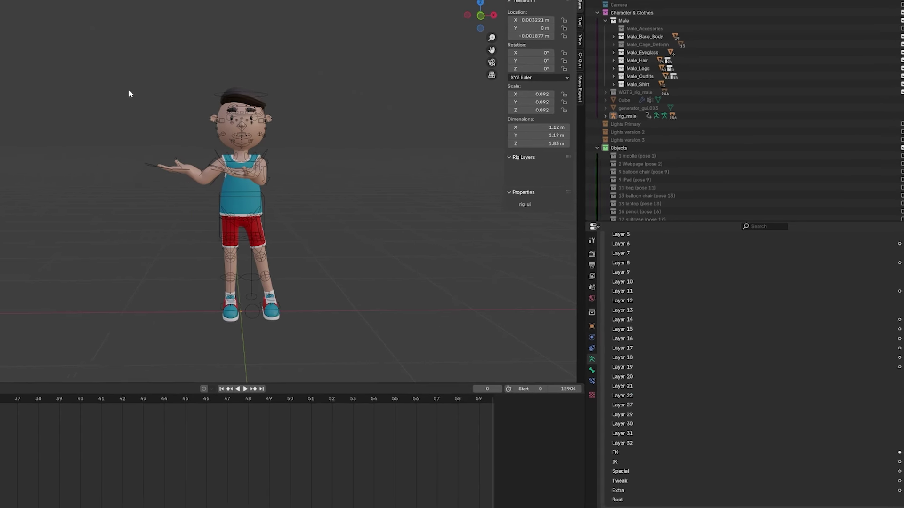
- Select the posed character with its rig in Object Mode, export it over Male.glb as glTF Binary and check it in the model-viewer editor
drag(132, 65, 352, 368)
click(12, 1)
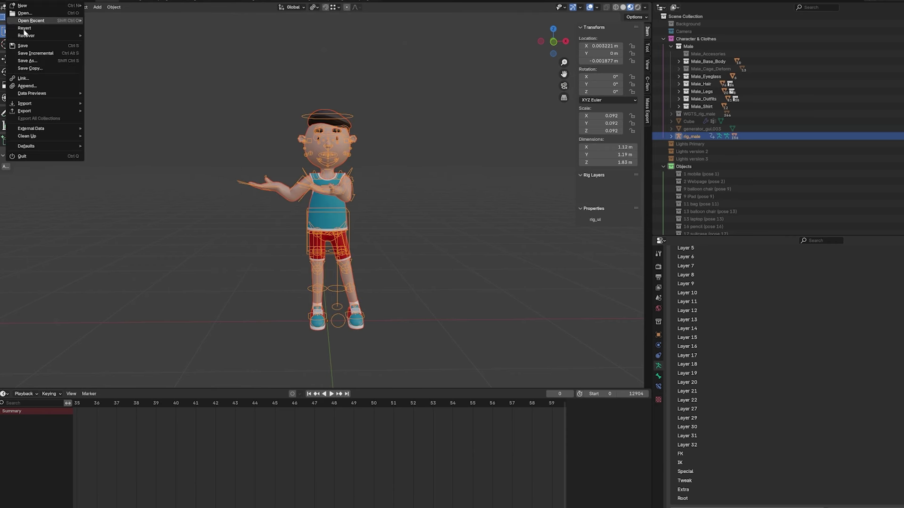
mouse_move(35, 111)
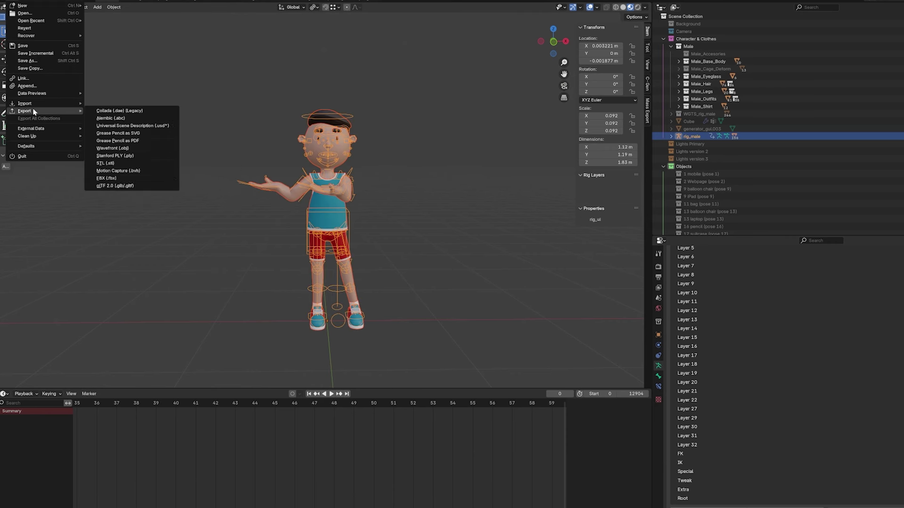
click(118, 186)
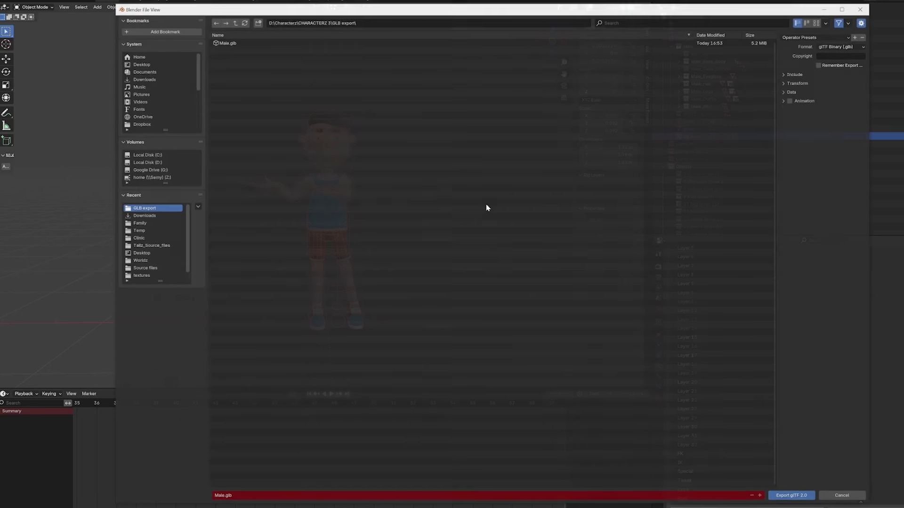
click(799, 83)
click(794, 102)
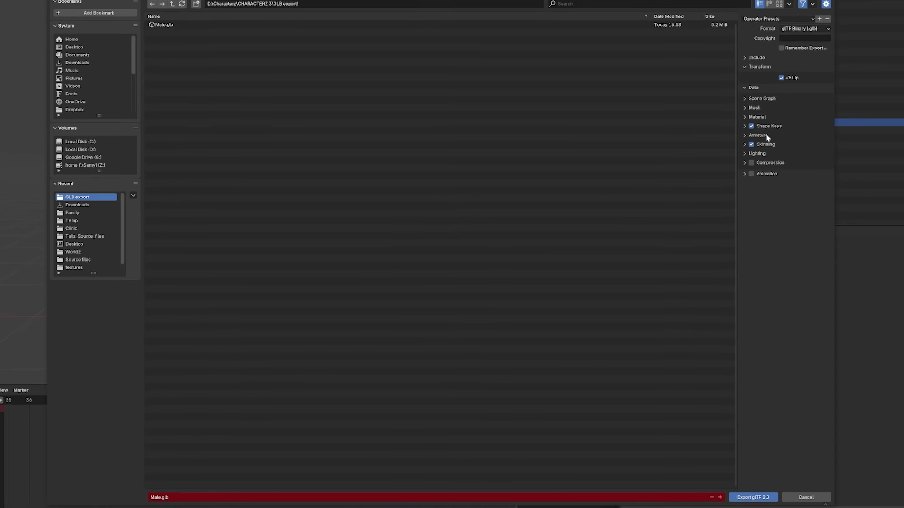
click(758, 135)
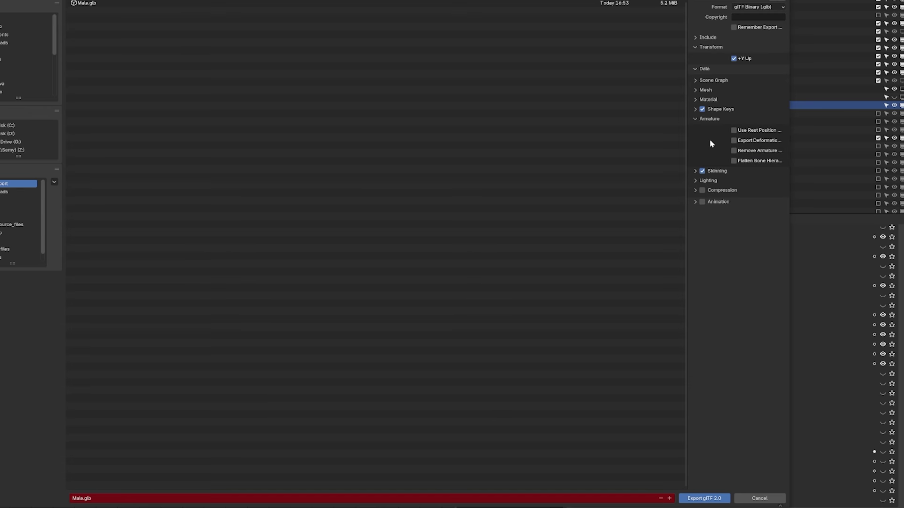
click(711, 498)
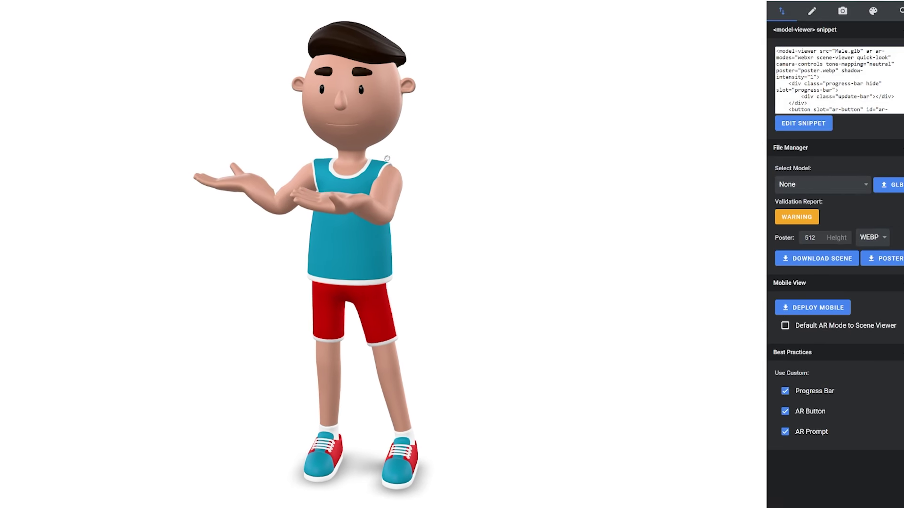
drag(387, 158, 420, 295)
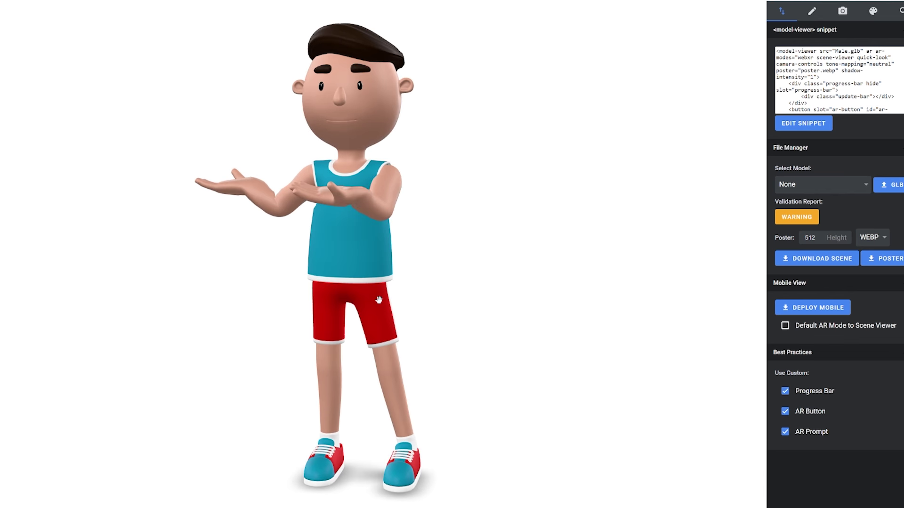
drag(378, 300, 378, 159)
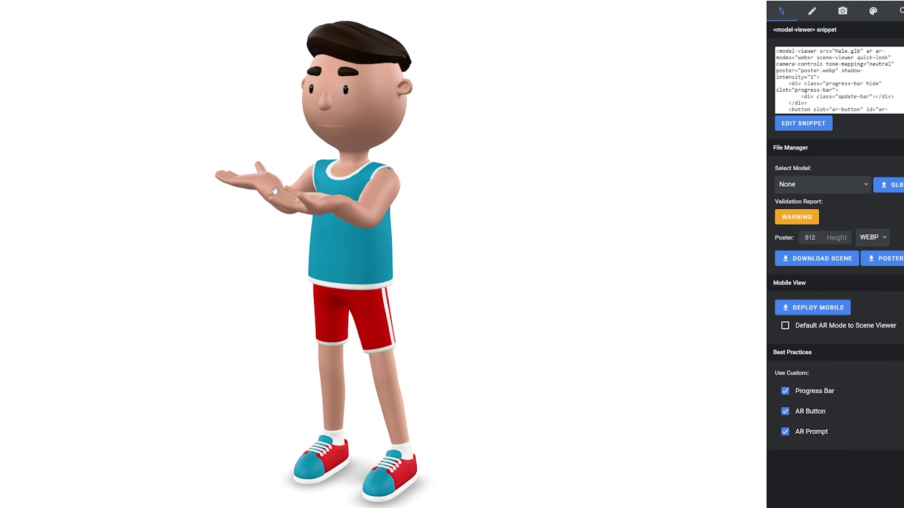
- After viewing the exported model from another angle, return to Blender and review the body mesh's modifier stack with Mask_half_sleeve collapsed
drag(381, 338, 373, 329)
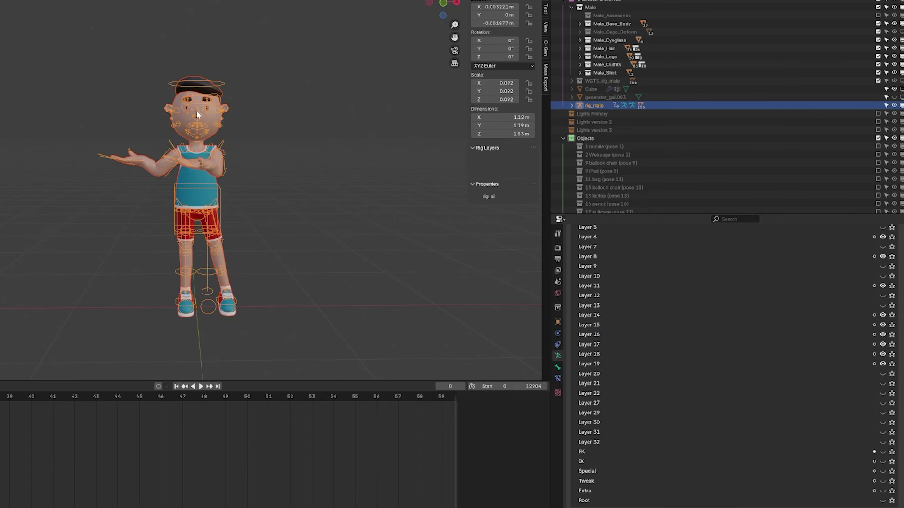
click(182, 112)
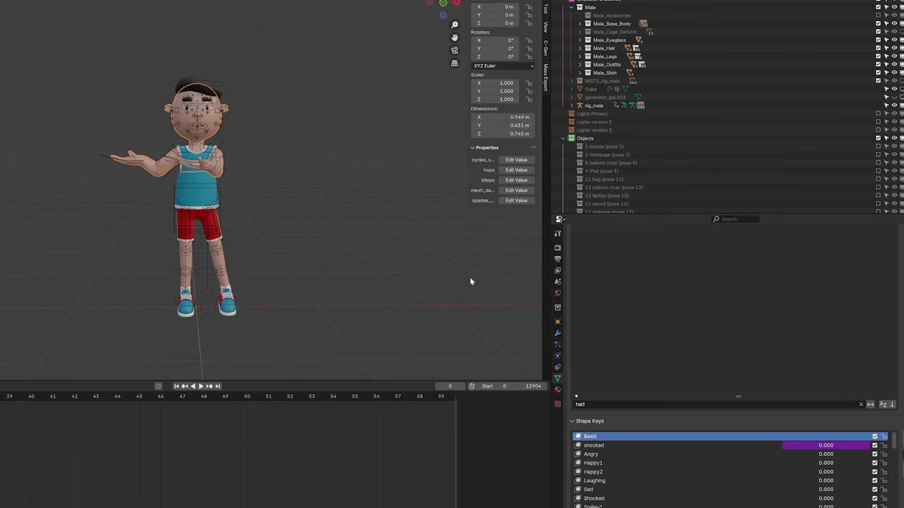
click(558, 332)
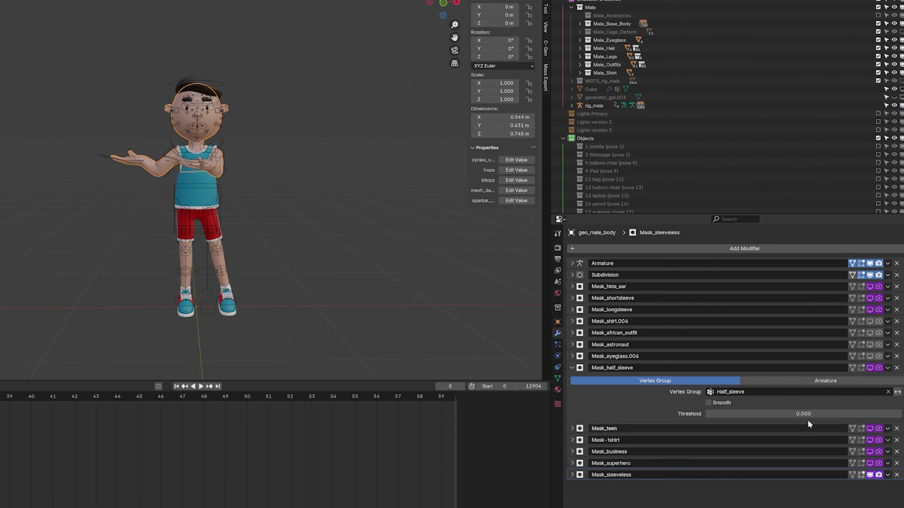
click(594, 370)
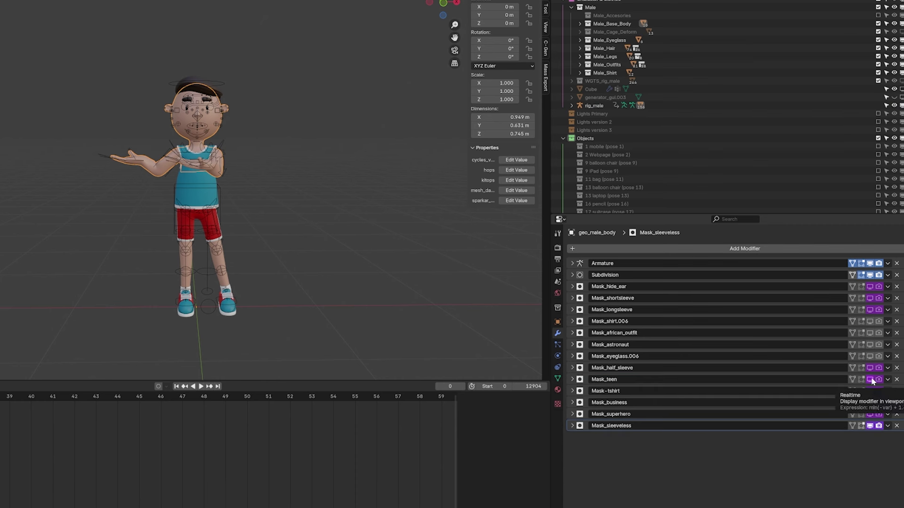
scroll(394, 230, down, 2)
scroll(395, 232, up, 3)
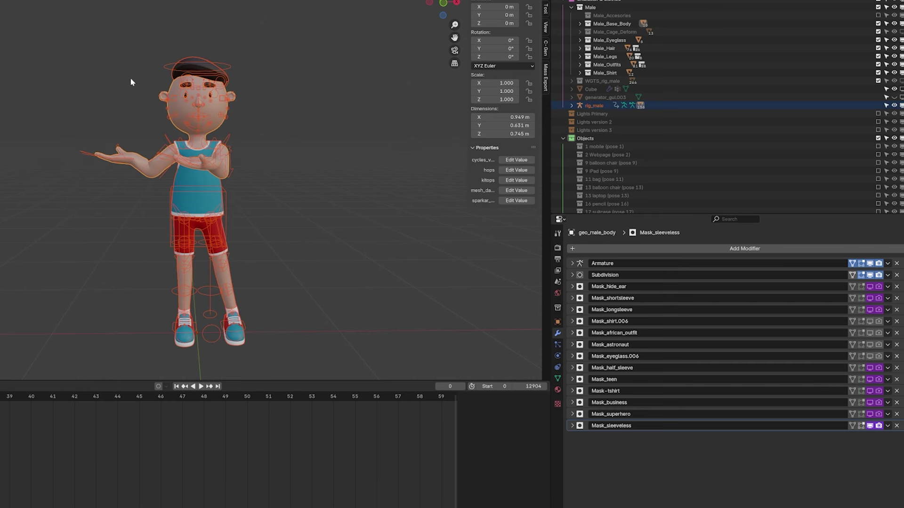
- Select the whole posed character with its rig in Object Mode and convert the selection to Mesh
click(131, 82)
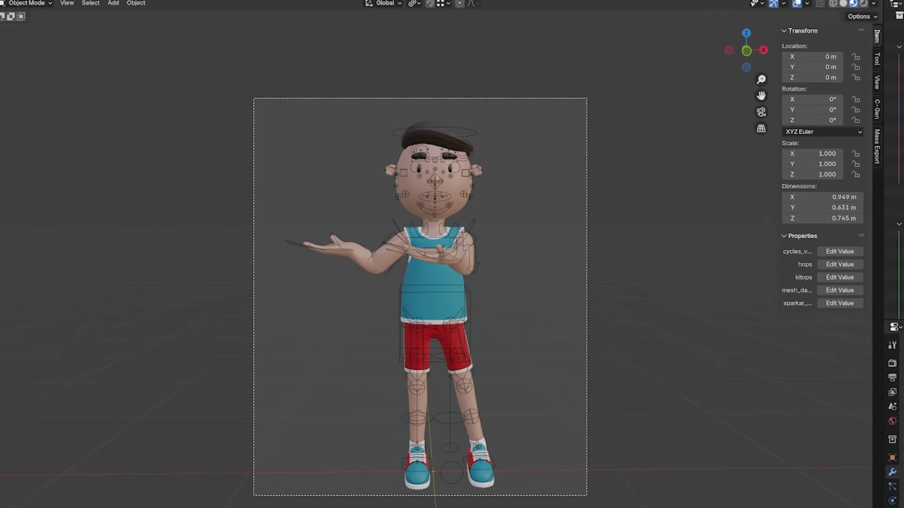
click(106, 6)
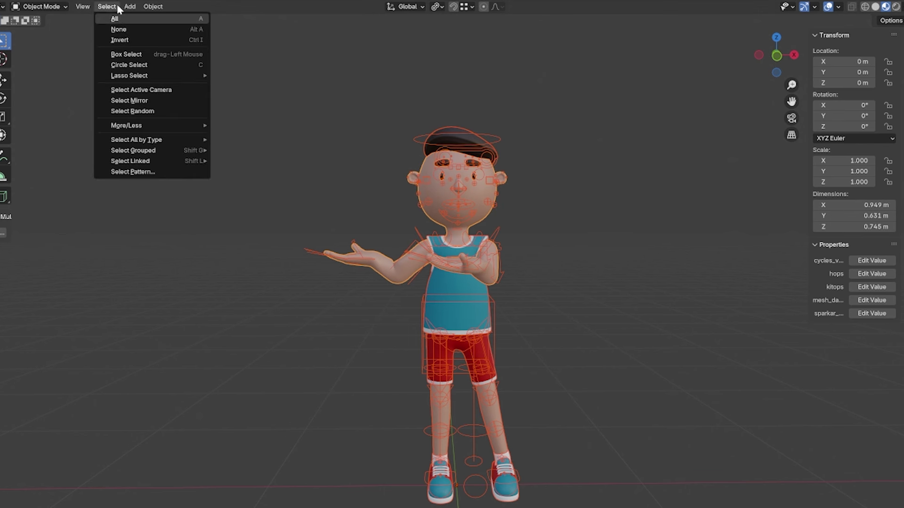
click(153, 6)
mouse_move(208, 323)
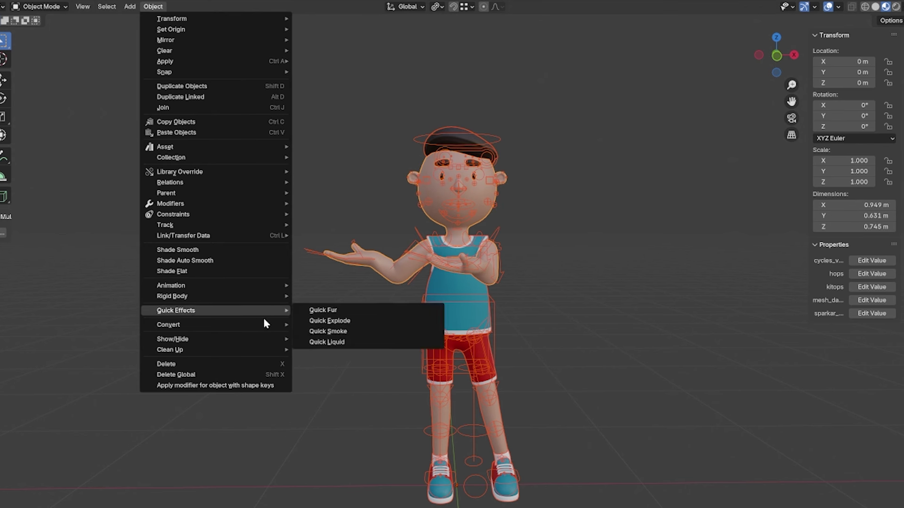
mouse_move(237, 324)
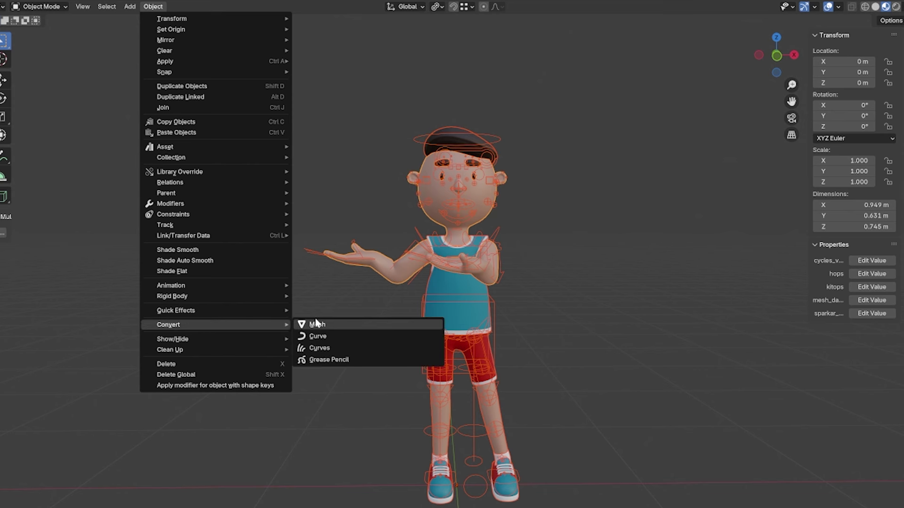